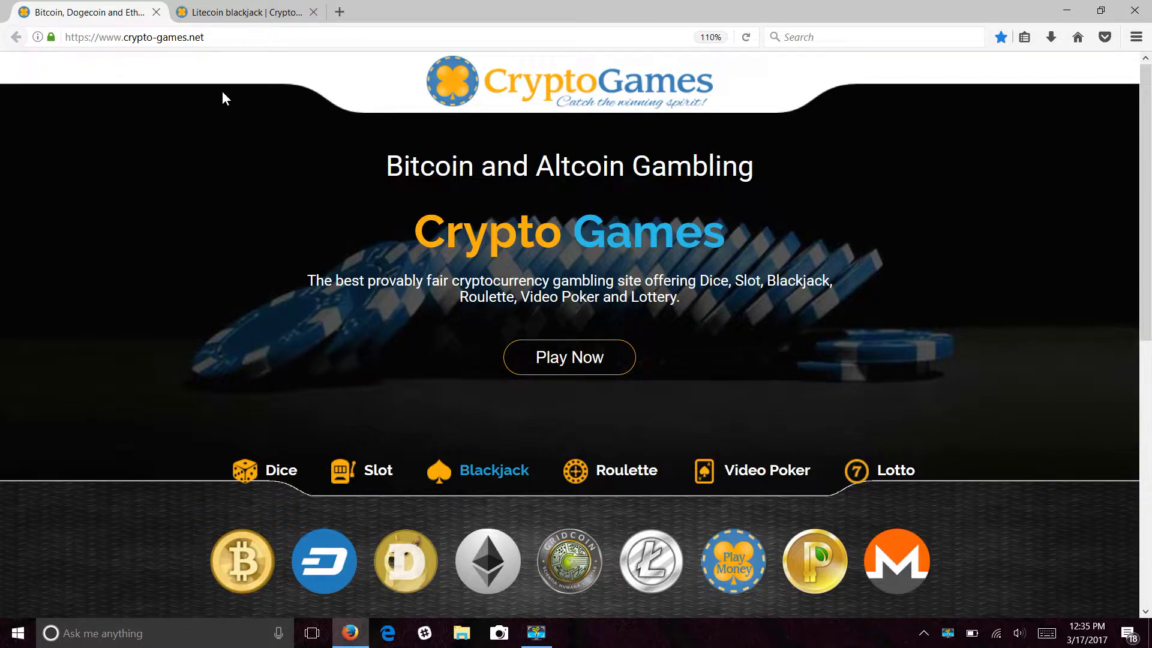
# - Close the Crypto-Games homepage tab, leaving the Litecoin blackjack game open
pyautogui.click(157, 14)
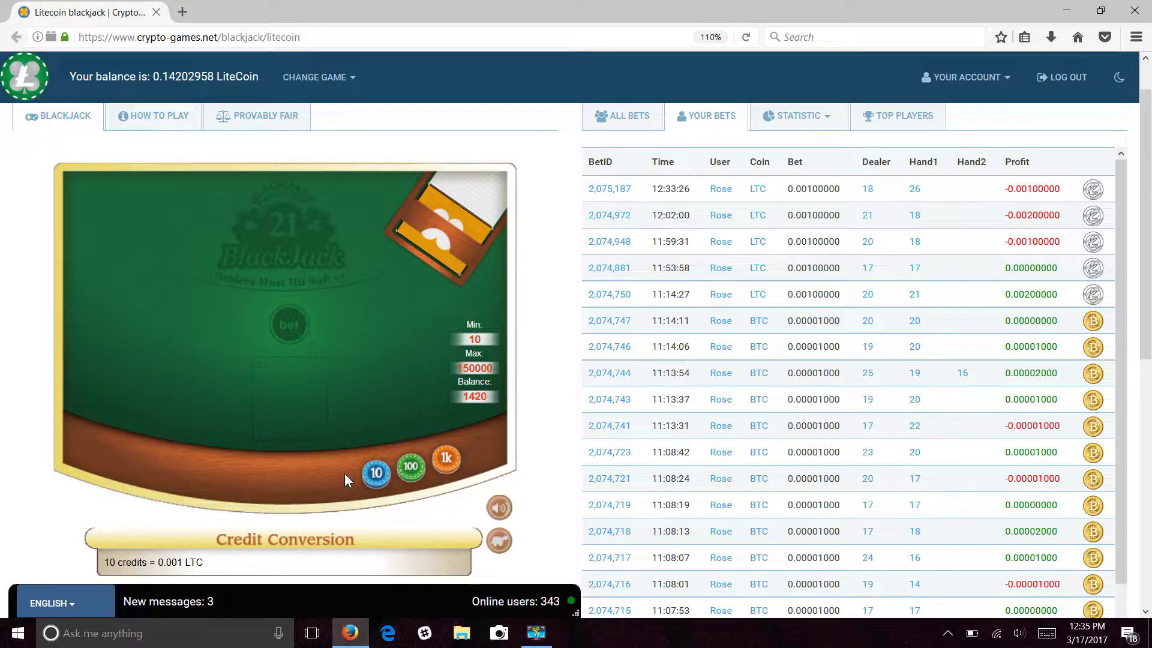
# - Show the provably fair seeds panel and randomize the next client seed four times
pyautogui.click(258, 126)
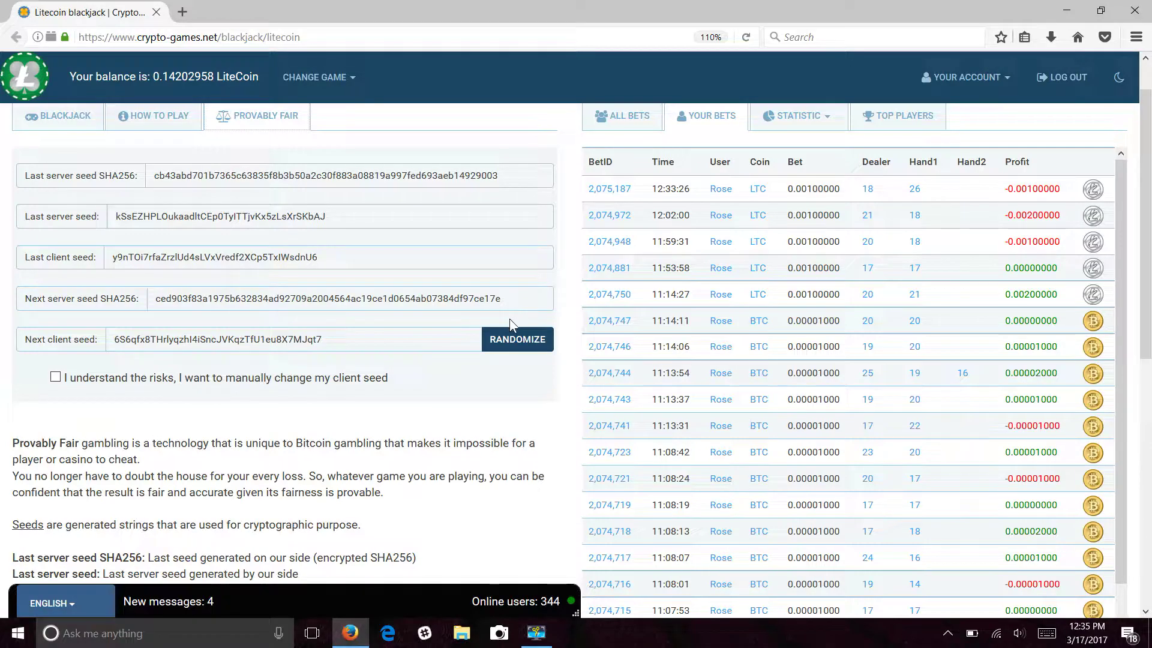
pyautogui.click(533, 354)
pyautogui.click(534, 354)
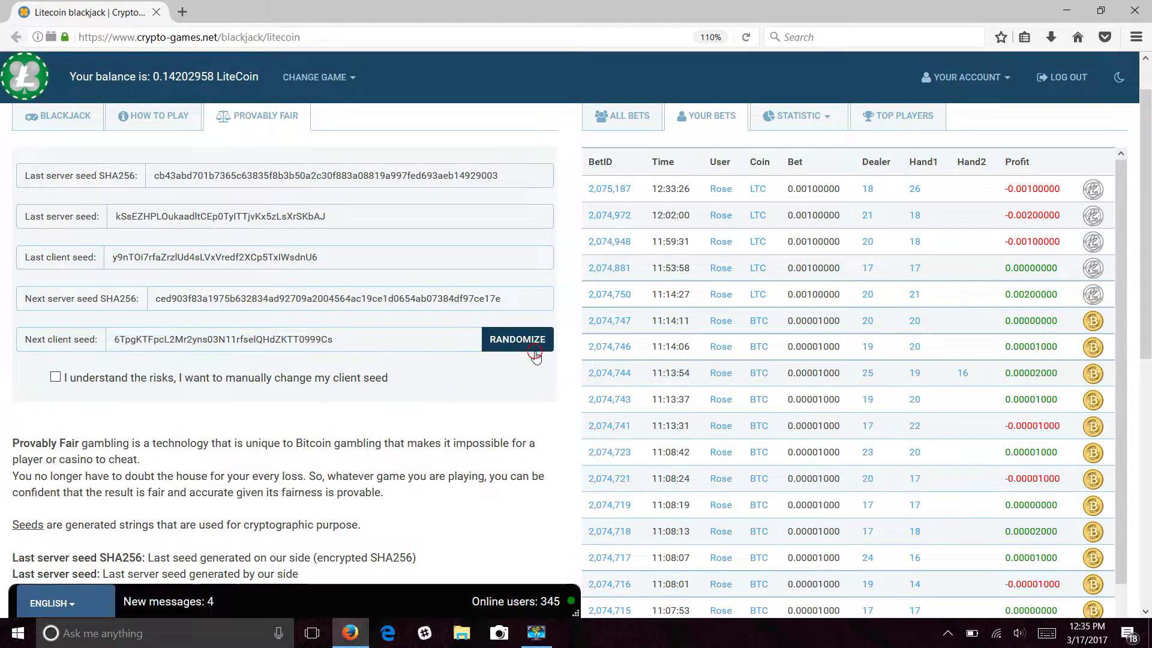
pyautogui.click(535, 354)
pyautogui.click(535, 354)
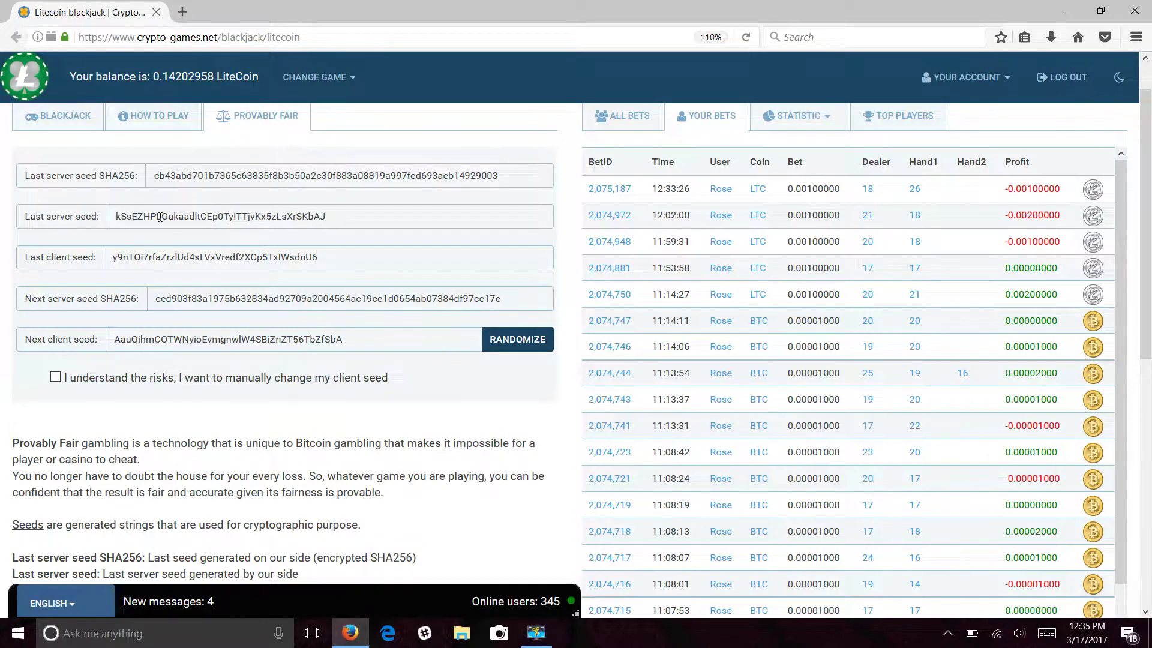
# - Play a 10-credit blackjack hand, hitting twice to bust at 26, then open bet 2,075,223's details
pyautogui.click(57, 116)
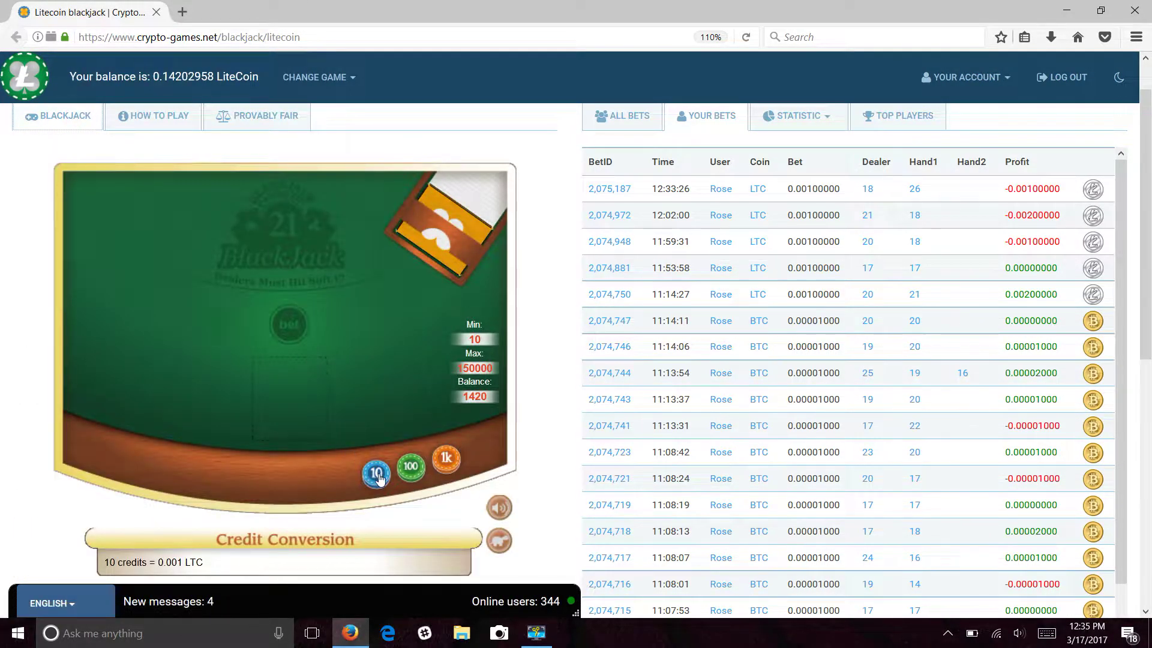
pyautogui.click(377, 475)
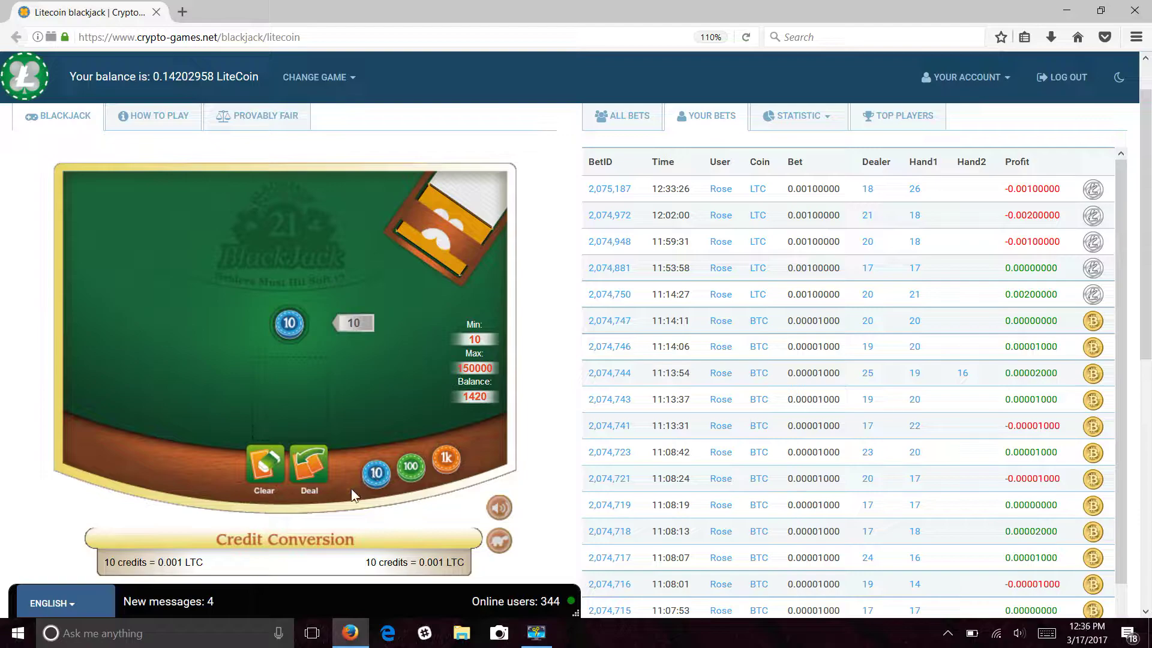
pyautogui.click(308, 464)
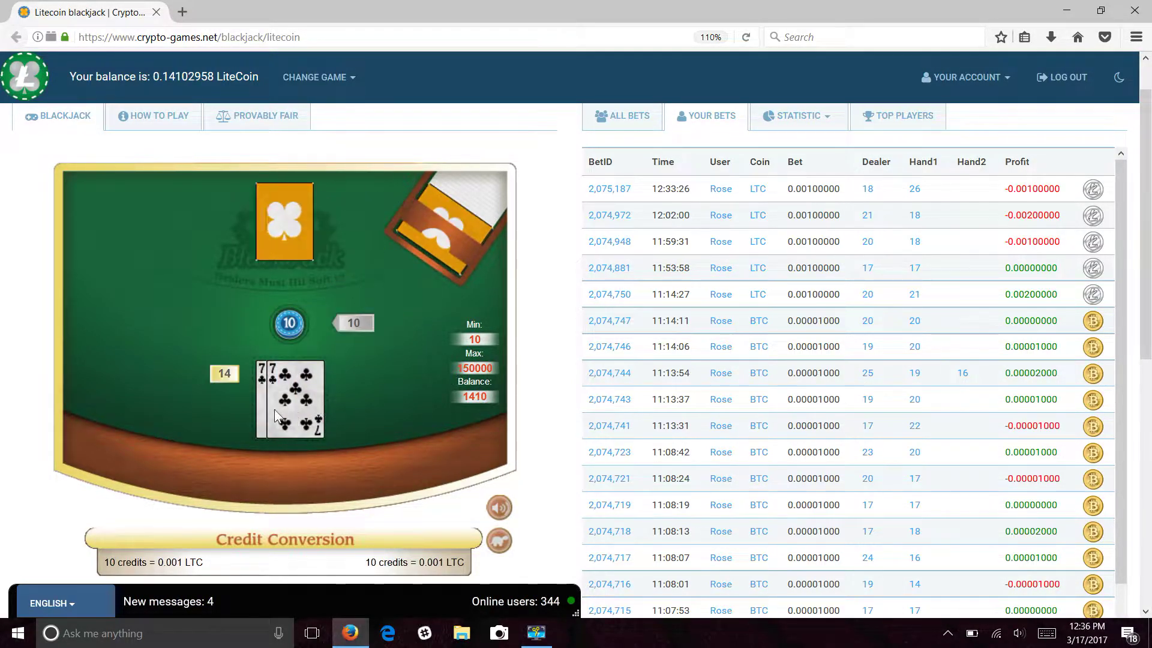
pyautogui.click(281, 460)
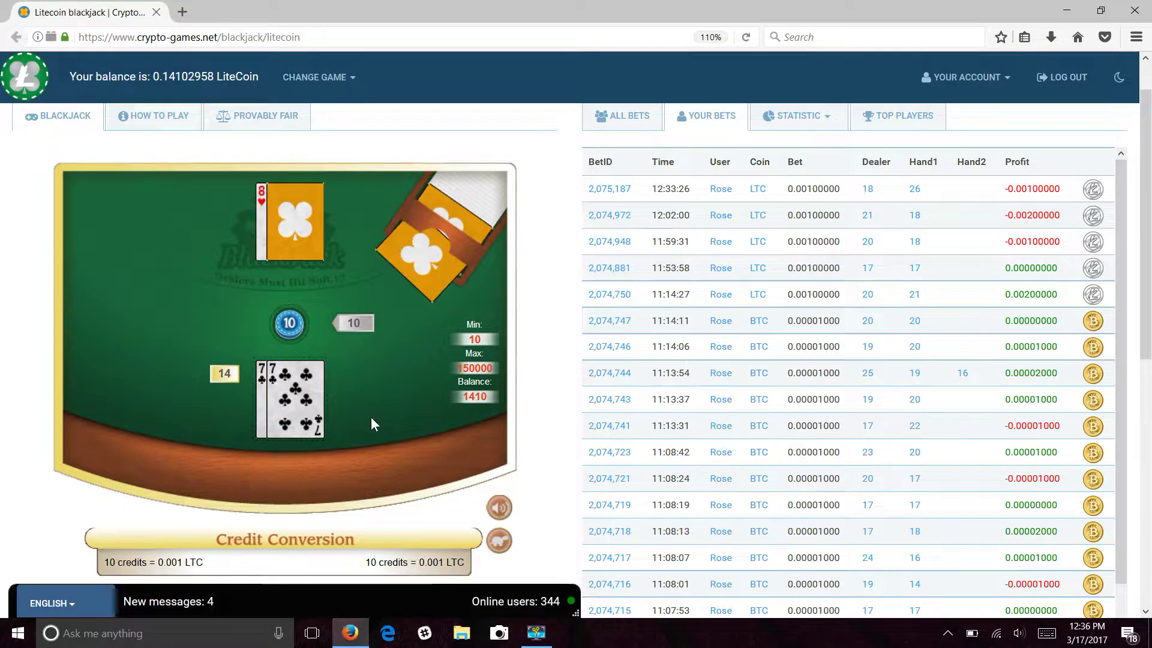
pyautogui.click(277, 459)
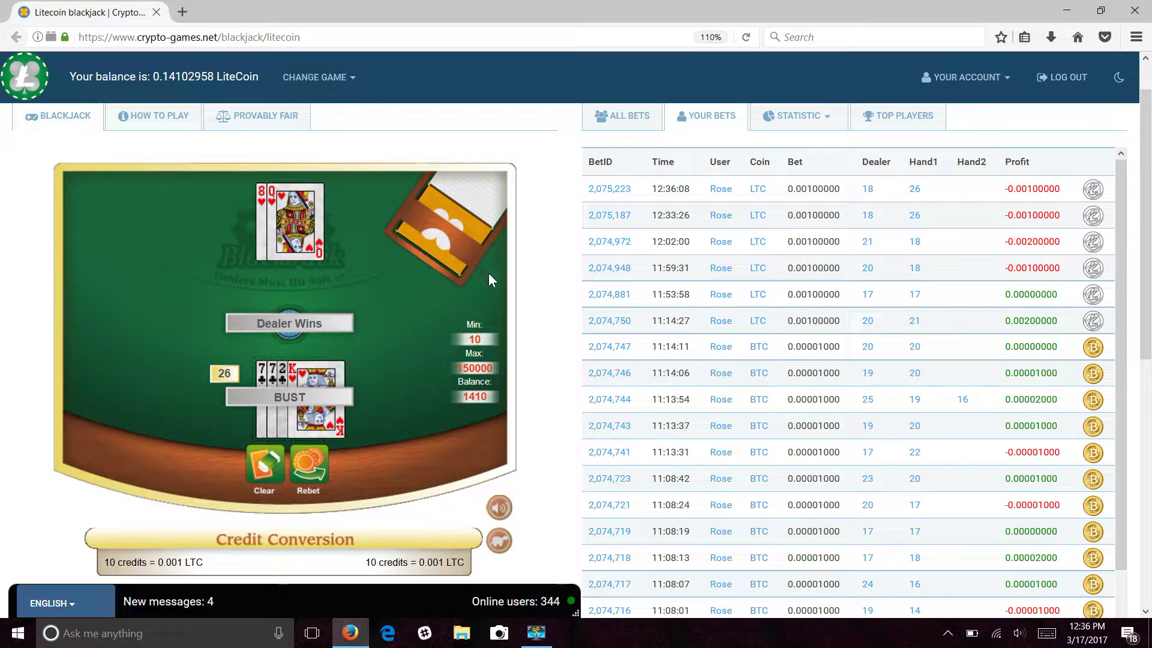
pyautogui.click(598, 189)
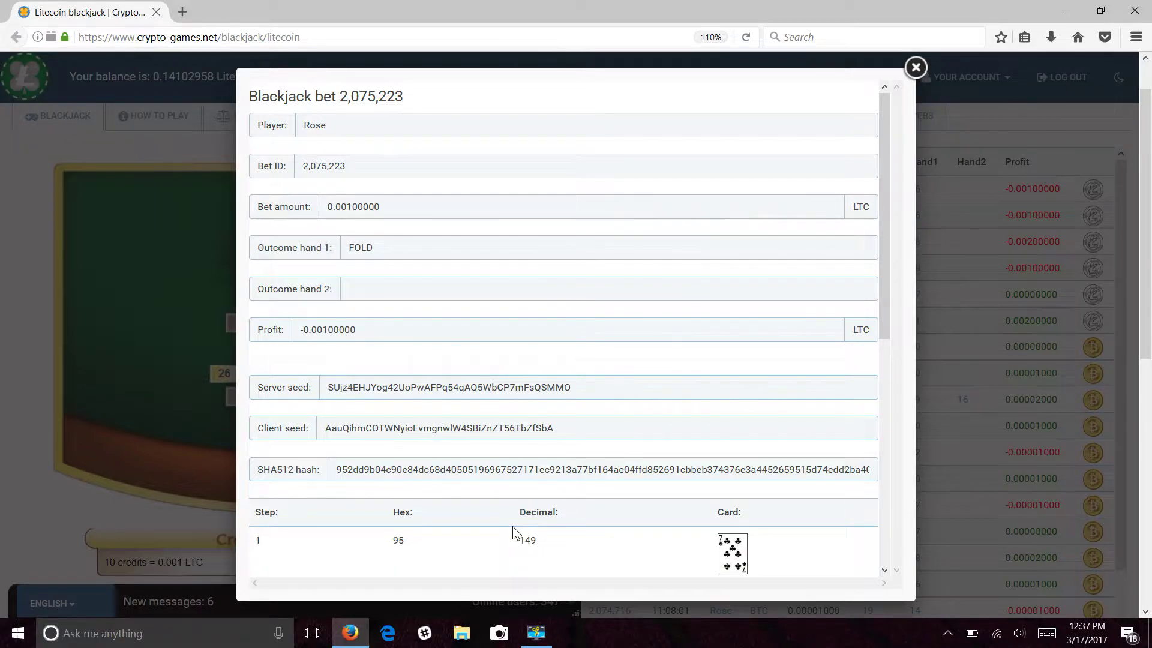
# - Close bet 2,075,223's details and scroll down to the provably fair verification instructions
pyautogui.press('Escape')
pyautogui.scroll(-15, 512, 527)
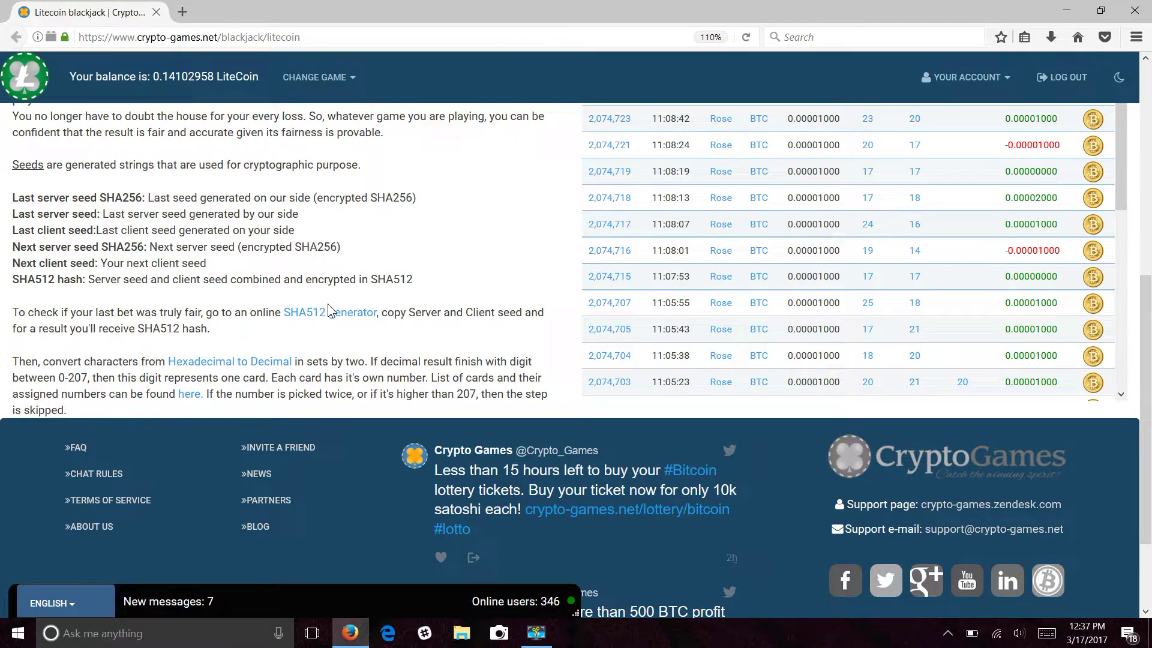
# - Open the SHA512 generator and hex-to-decimal converter in new tabs, then reopen bet 2,075,223's details
pyautogui.middleClick(329, 311)
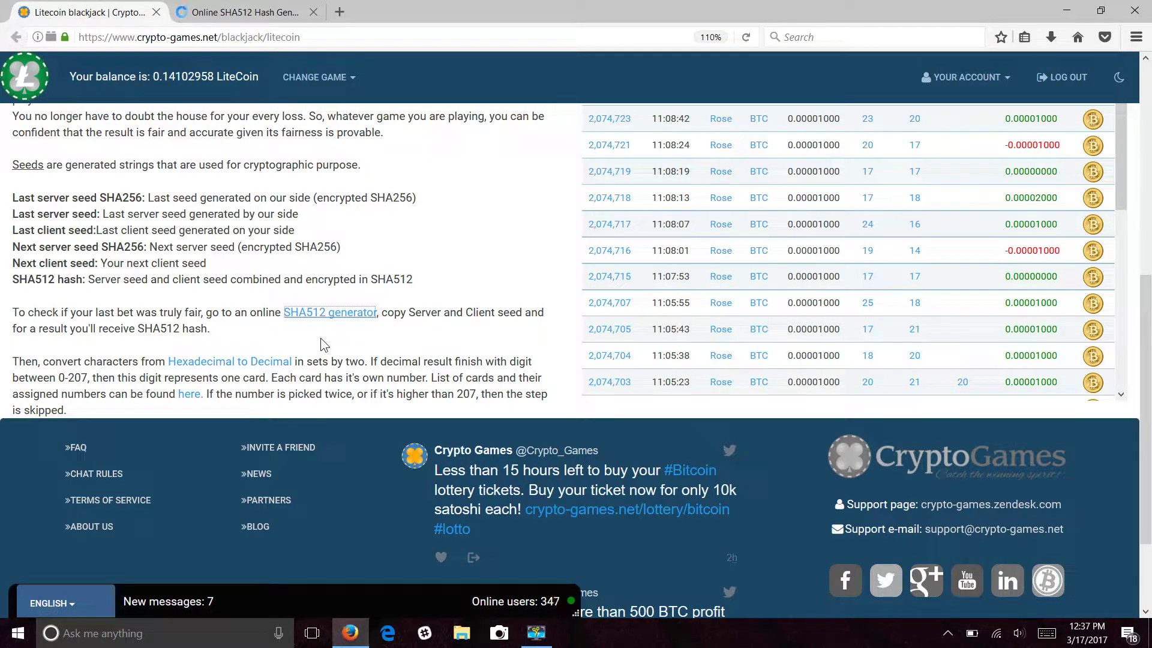
pyautogui.middleClick(230, 362)
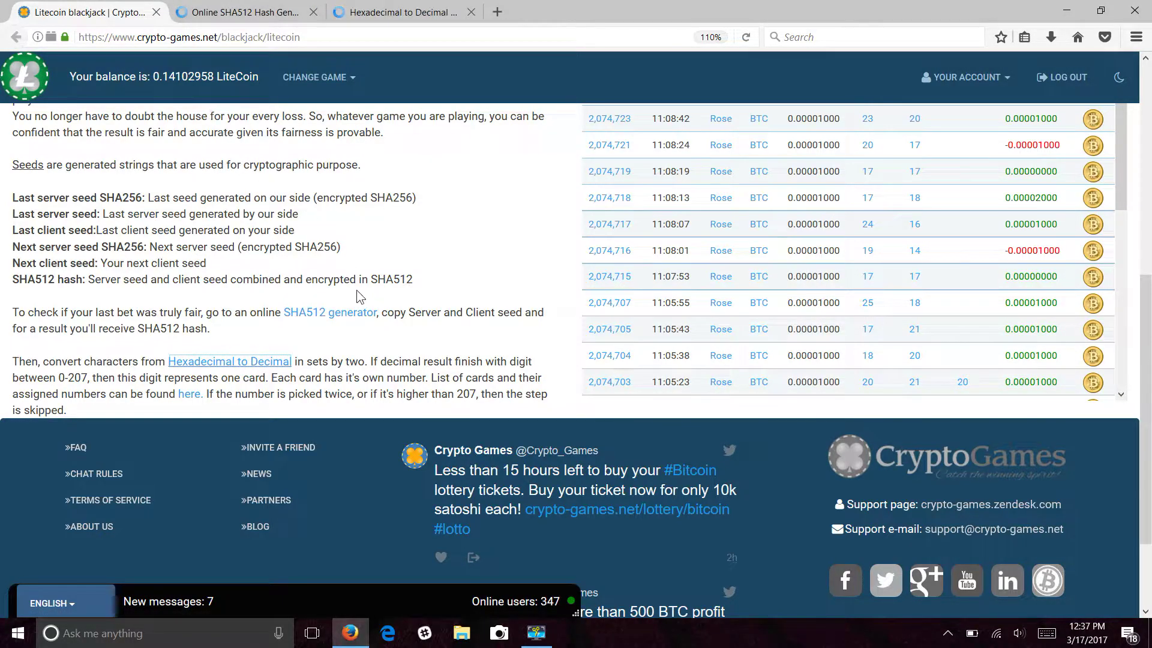
pyautogui.scroll(7, 613, 247)
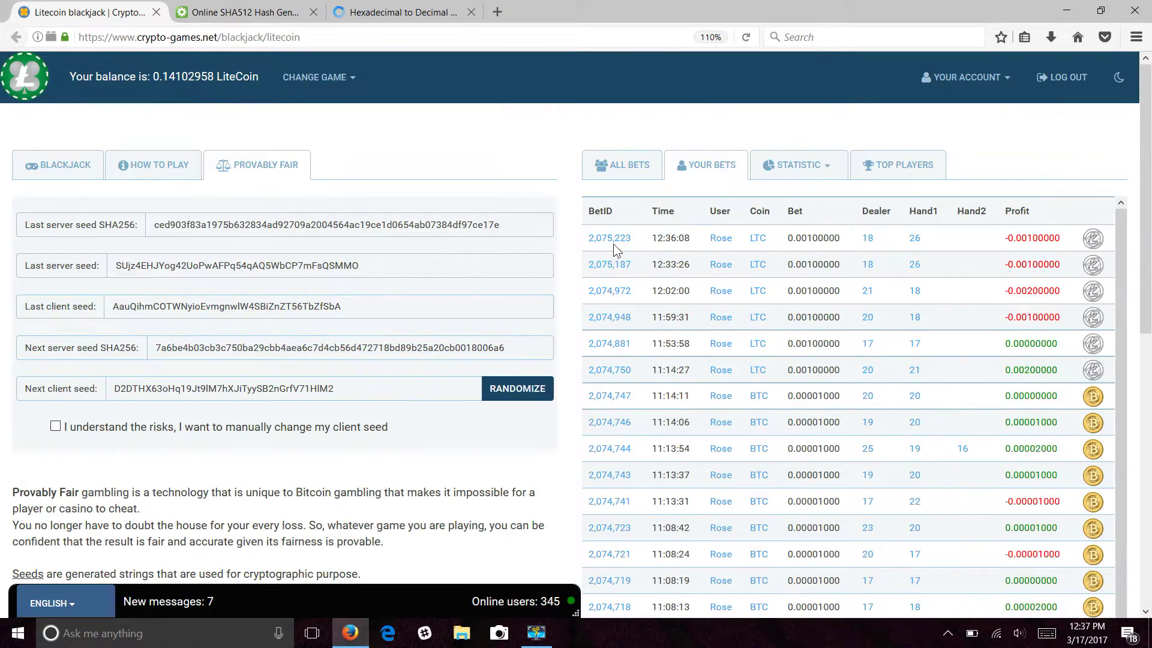
pyautogui.click(610, 241)
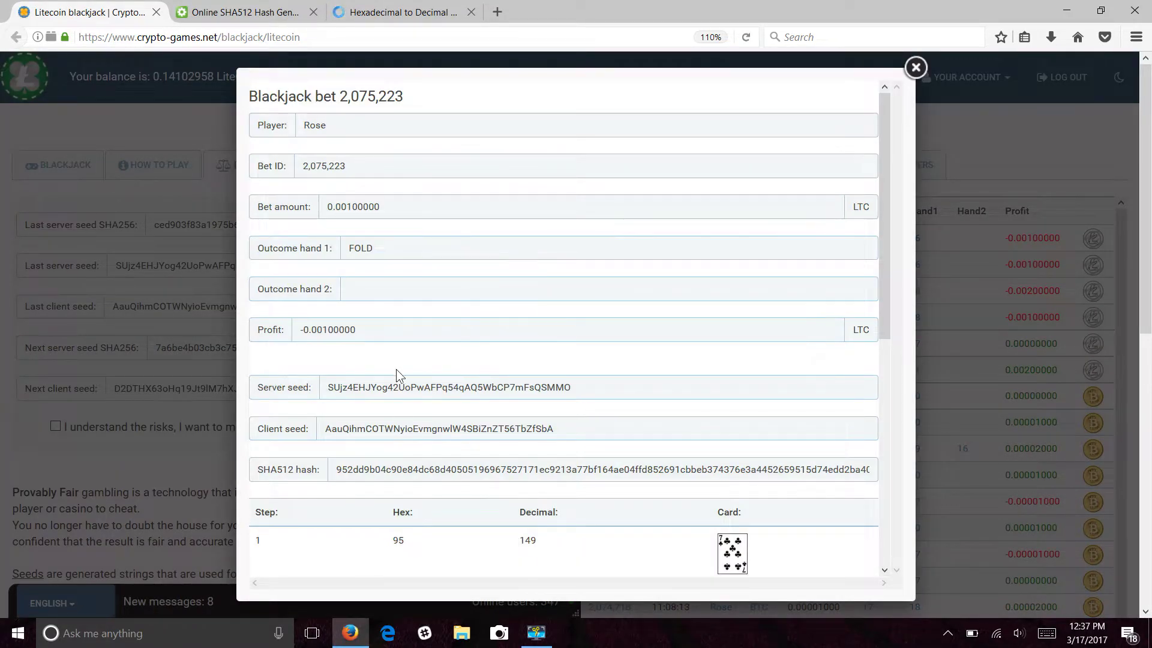
# - Copy the bet's server seed into the SHA512 generator's input
pyautogui.doubleClick(395, 377)
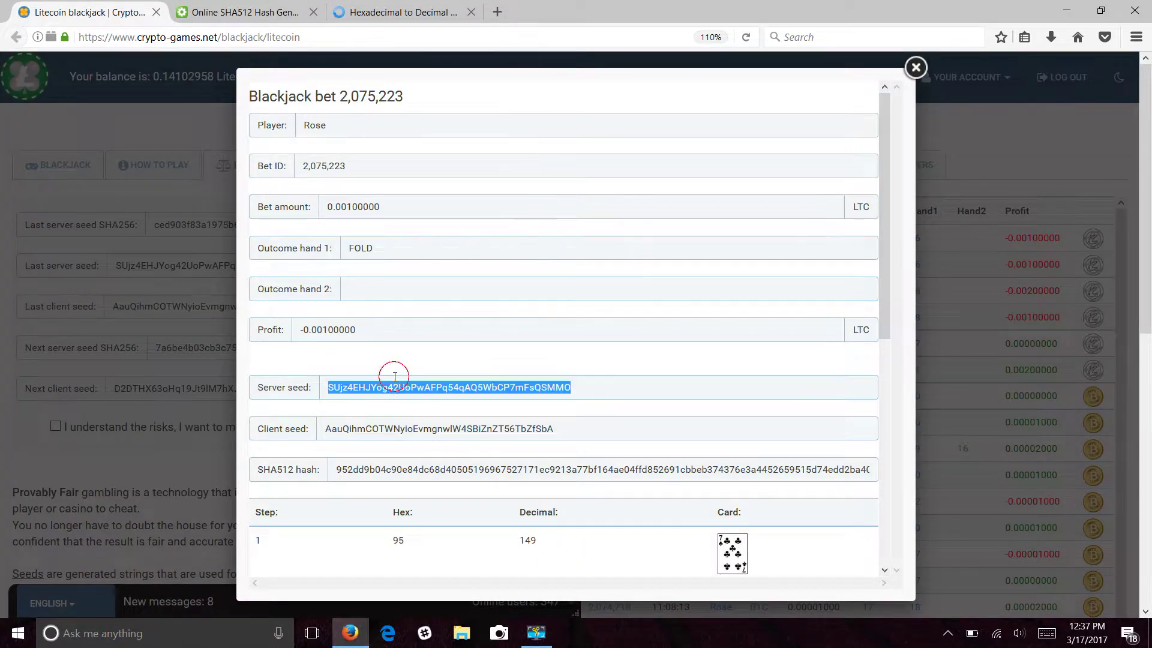
pyautogui.rightClick(395, 377)
pyautogui.click(428, 419)
pyautogui.click(243, 12)
pyautogui.click(402, 208)
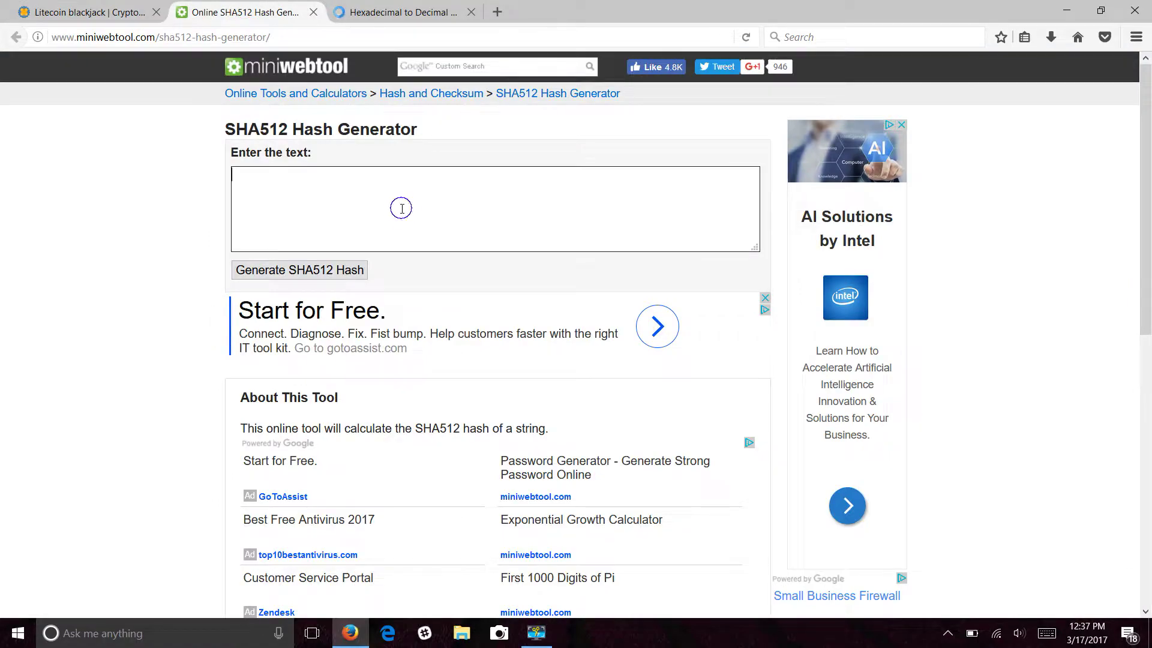
pyautogui.rightClick(402, 208)
pyautogui.click(423, 260)
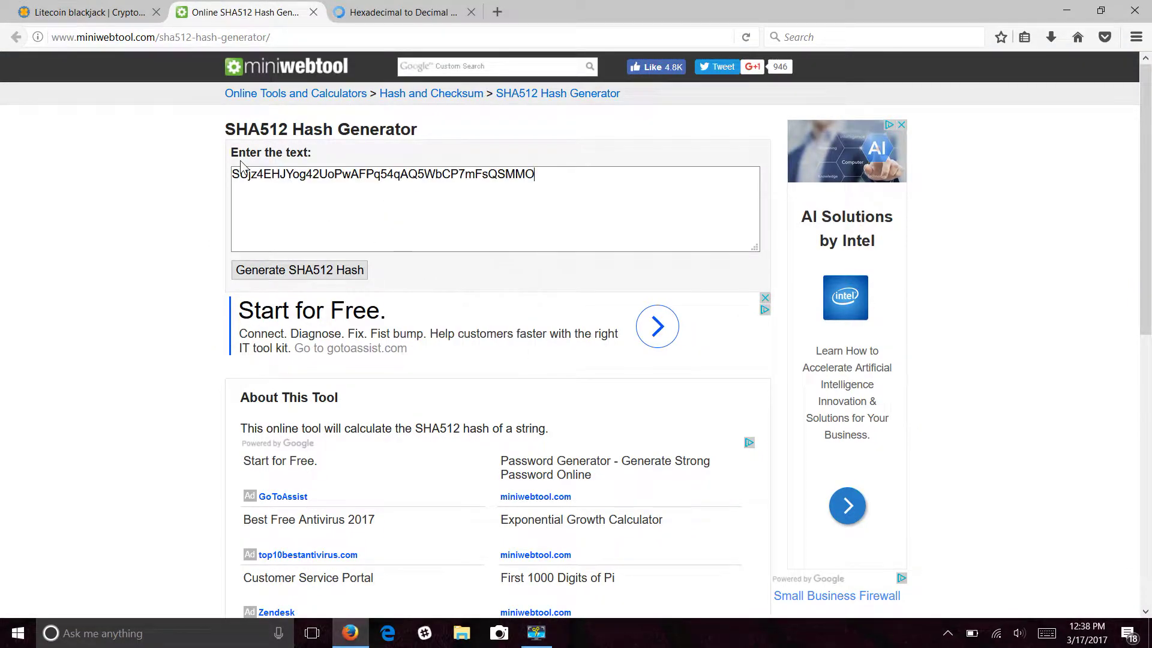
# - Append the bet's client seed after the server seed and generate the SHA512 hash
pyautogui.click(112, 12)
pyautogui.doubleClick(515, 430)
pyautogui.rightClick(515, 438)
pyautogui.click(547, 477)
pyautogui.click(243, 12)
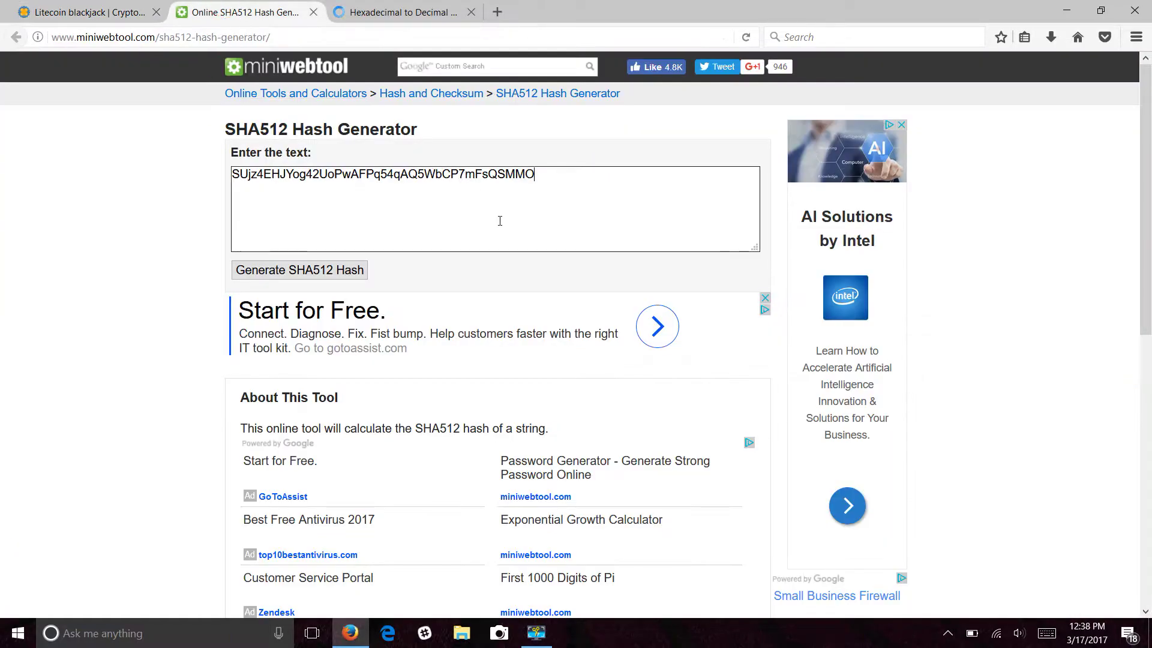
pyautogui.rightClick(532, 208)
pyautogui.click(587, 262)
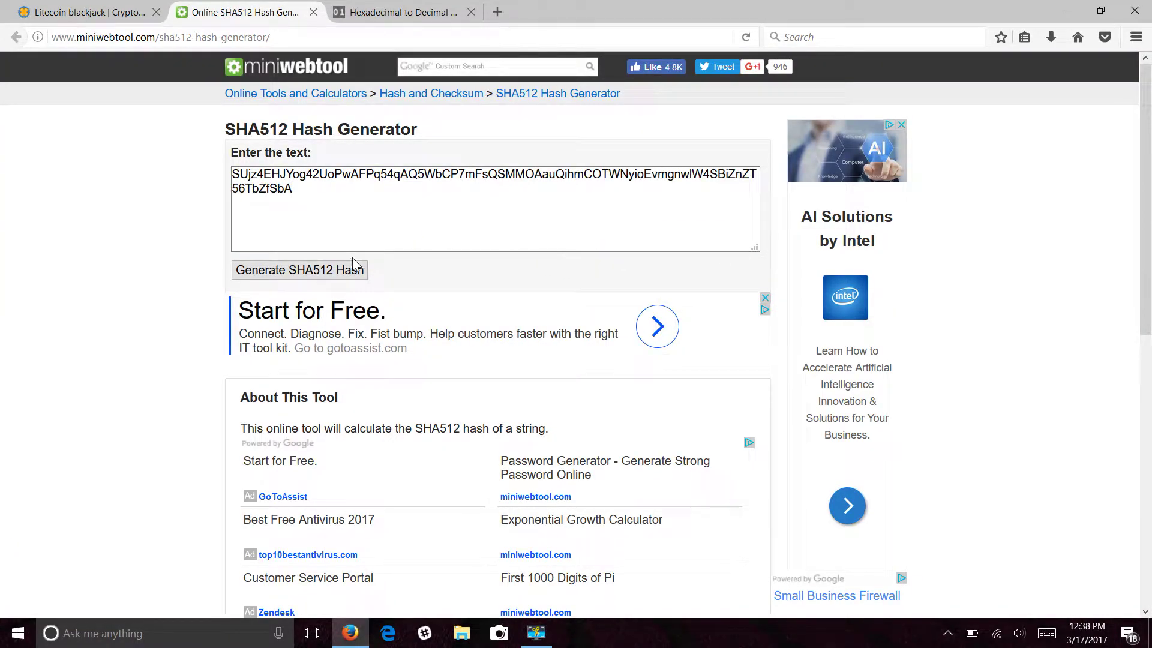
pyautogui.click(356, 264)
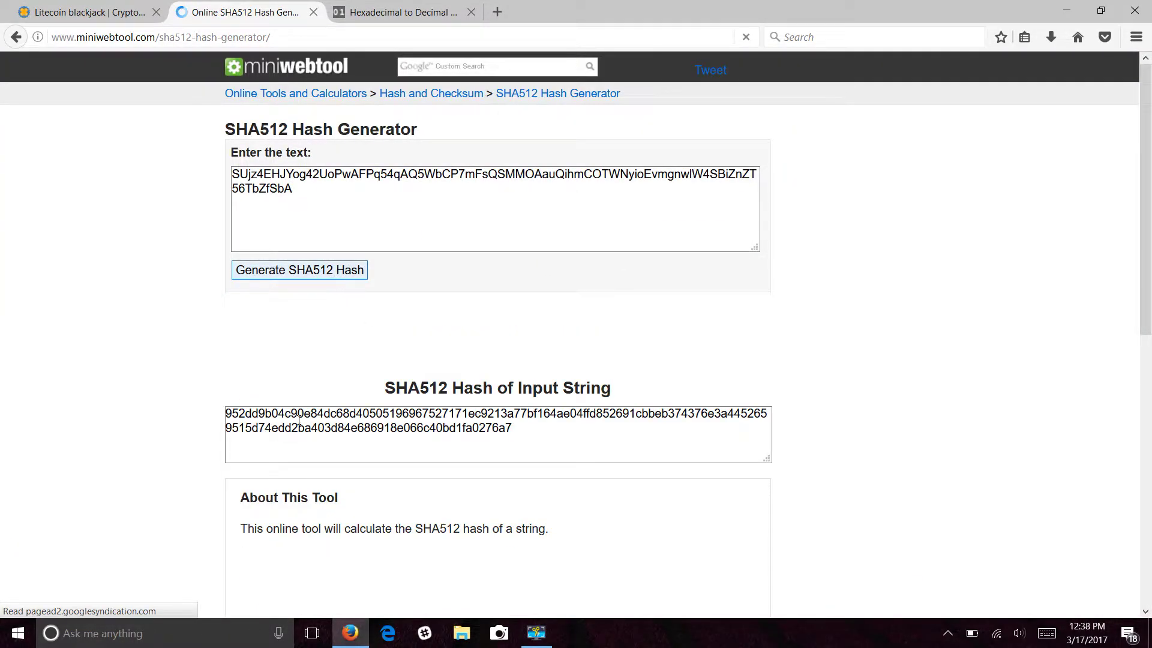
pyautogui.click(90, 12)
# - Copy the first characters of the bet's SHA512 hash
pyautogui.moveTo(424, 470); pyautogui.dragTo(336, 470)
pyautogui.rightClick(336, 471)
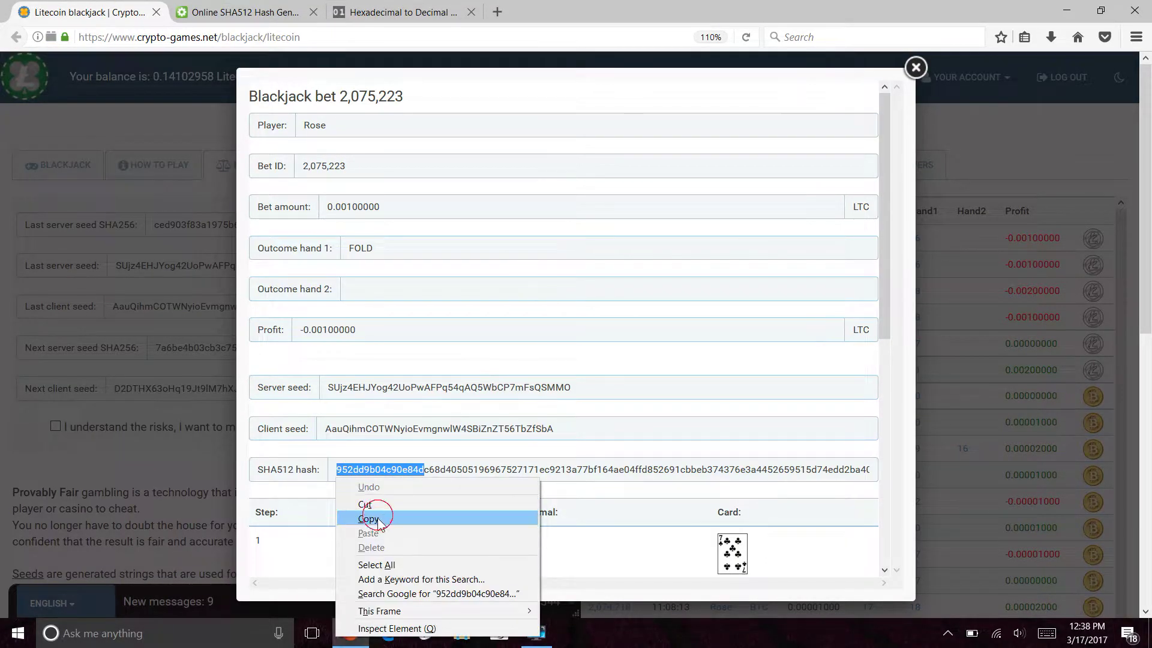
pyautogui.click(378, 522)
# - Review the numbered card list (0–207), then close it
pyautogui.scroll(-6, 488, 409)
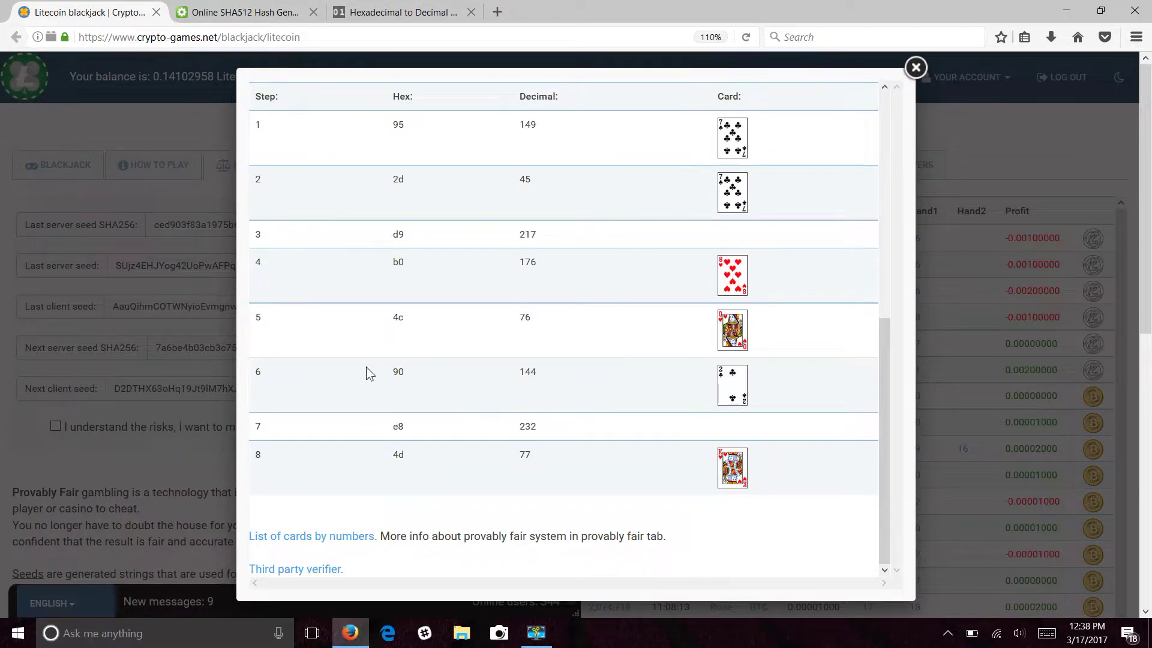
pyautogui.click(324, 536)
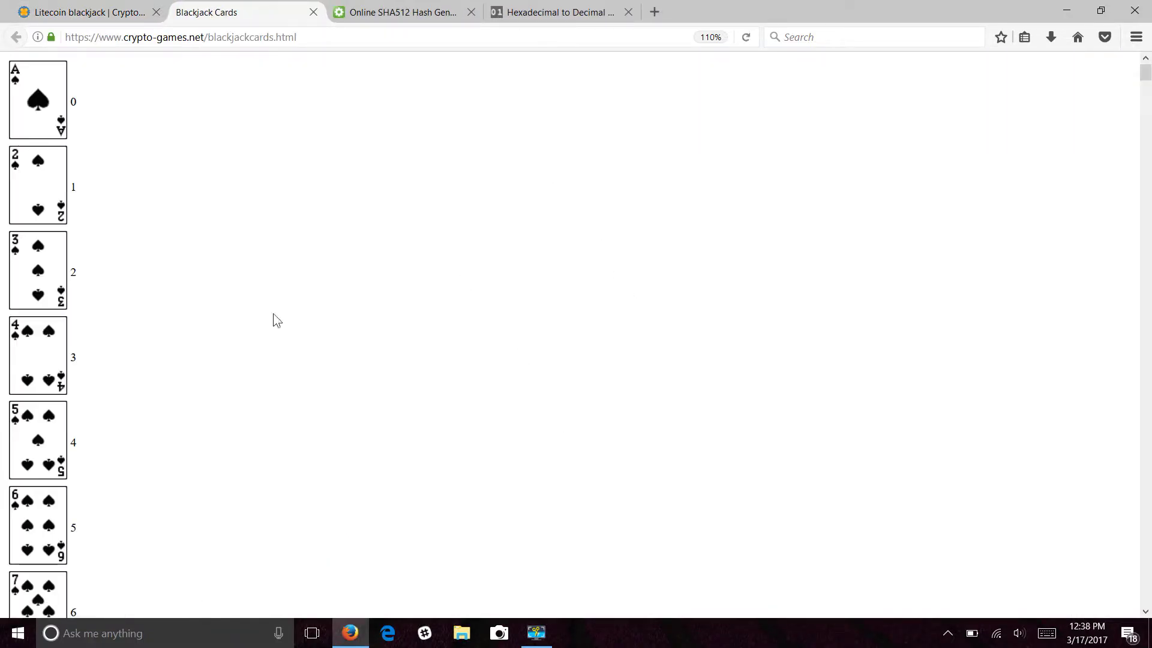
pyautogui.scroll(-15, 1117, 141)
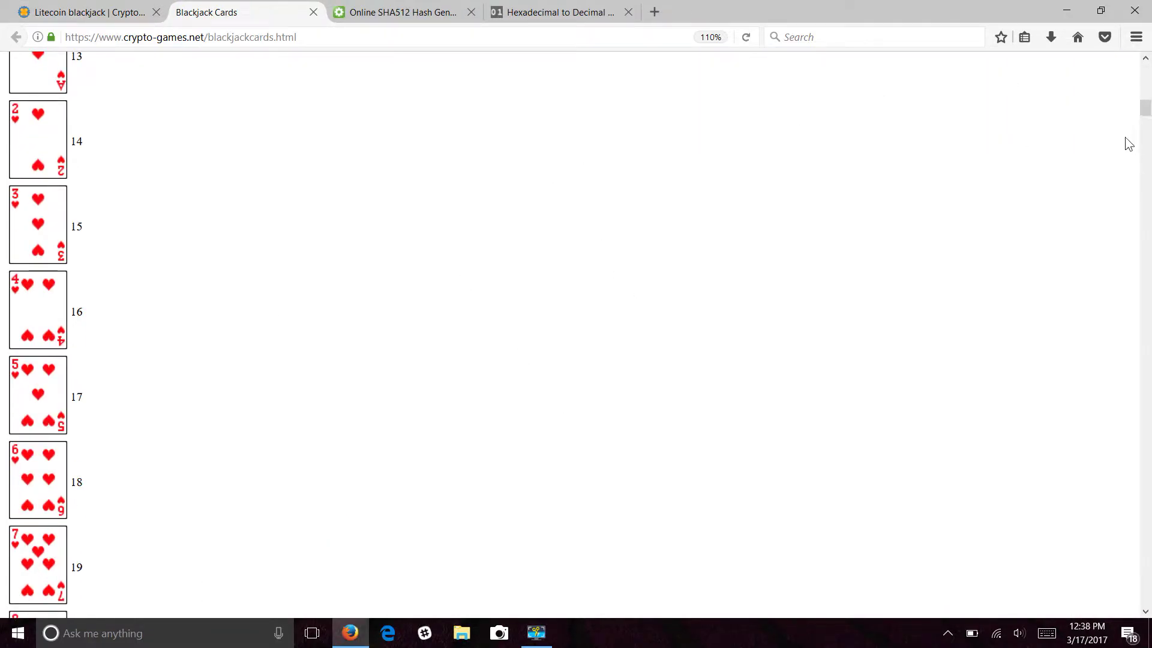
pyautogui.moveTo(1146, 110); pyautogui.dragTo(1147, 600)
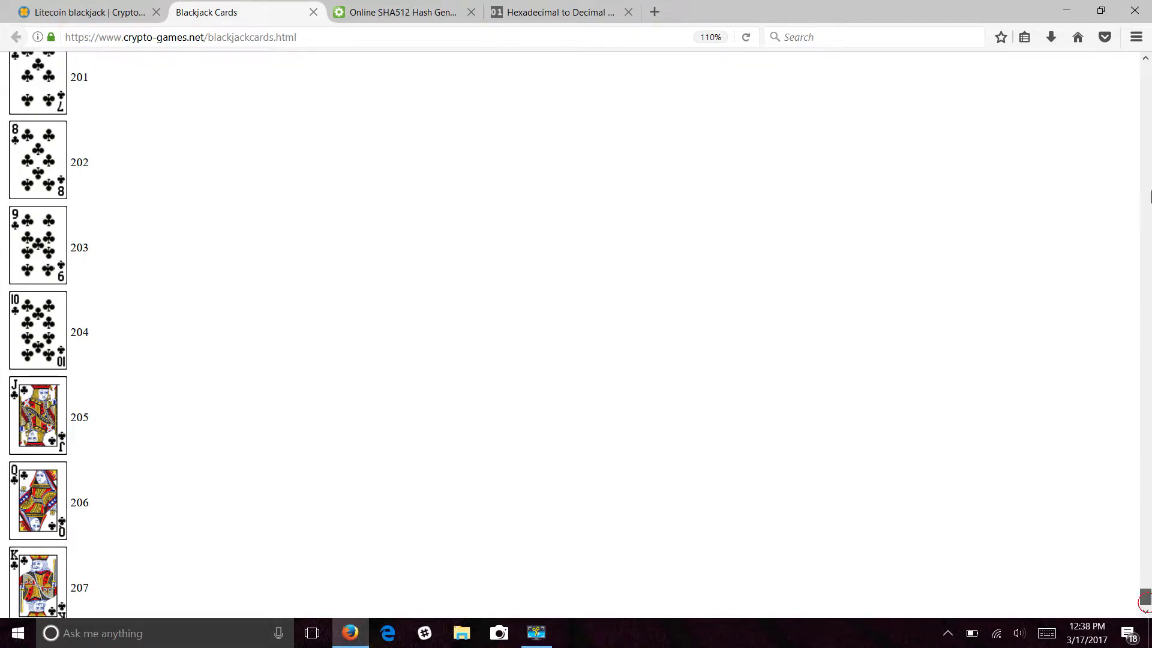
pyautogui.press('Home')
pyautogui.click(313, 12)
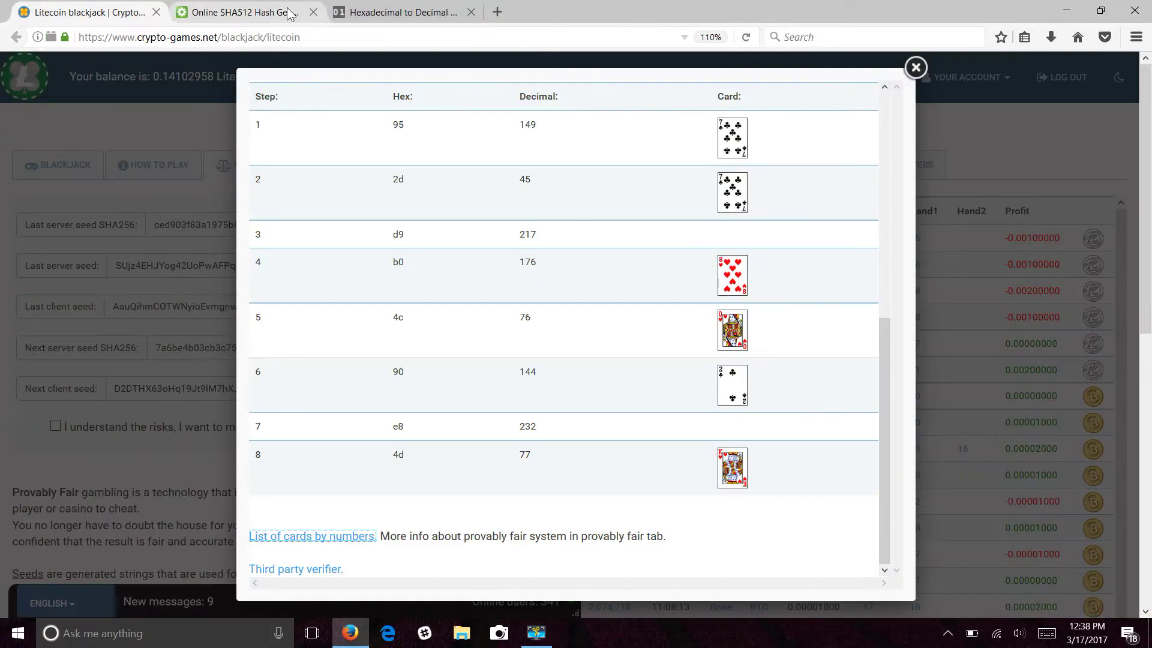
# - Paste hash start 952dd9b04c90e84d, trim to 95 and convert it to 149, checking the card table
pyautogui.click(399, 12)
pyautogui.rightClick(397, 264)
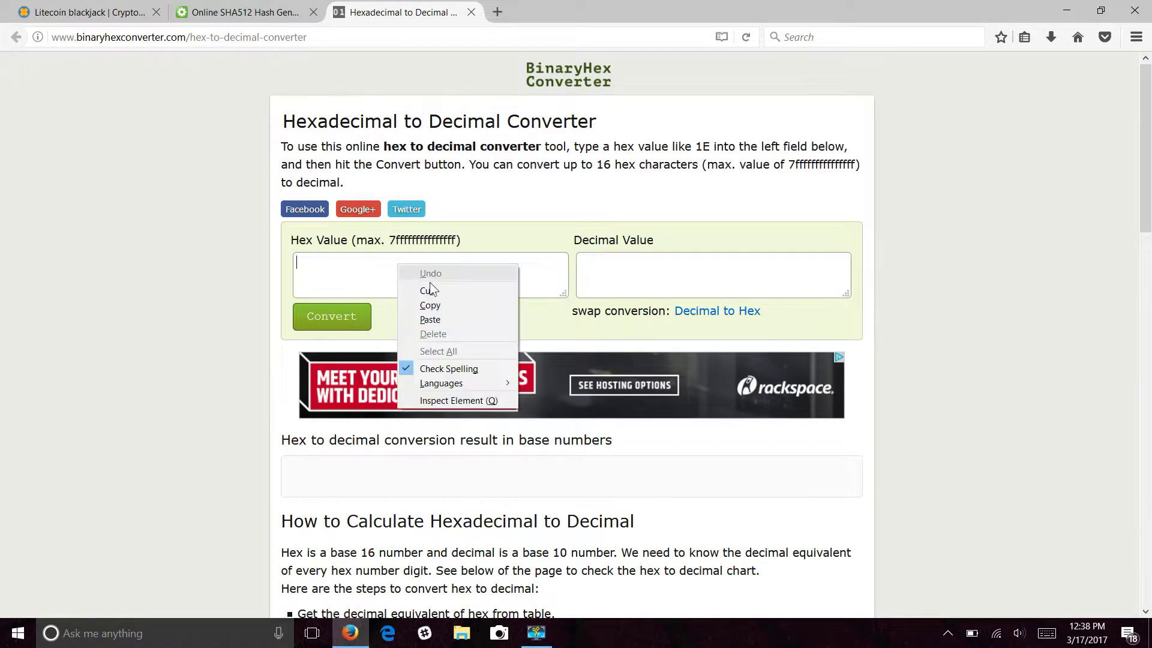
pyautogui.click(432, 317)
pyautogui.moveTo(468, 274); pyautogui.dragTo(306, 288)
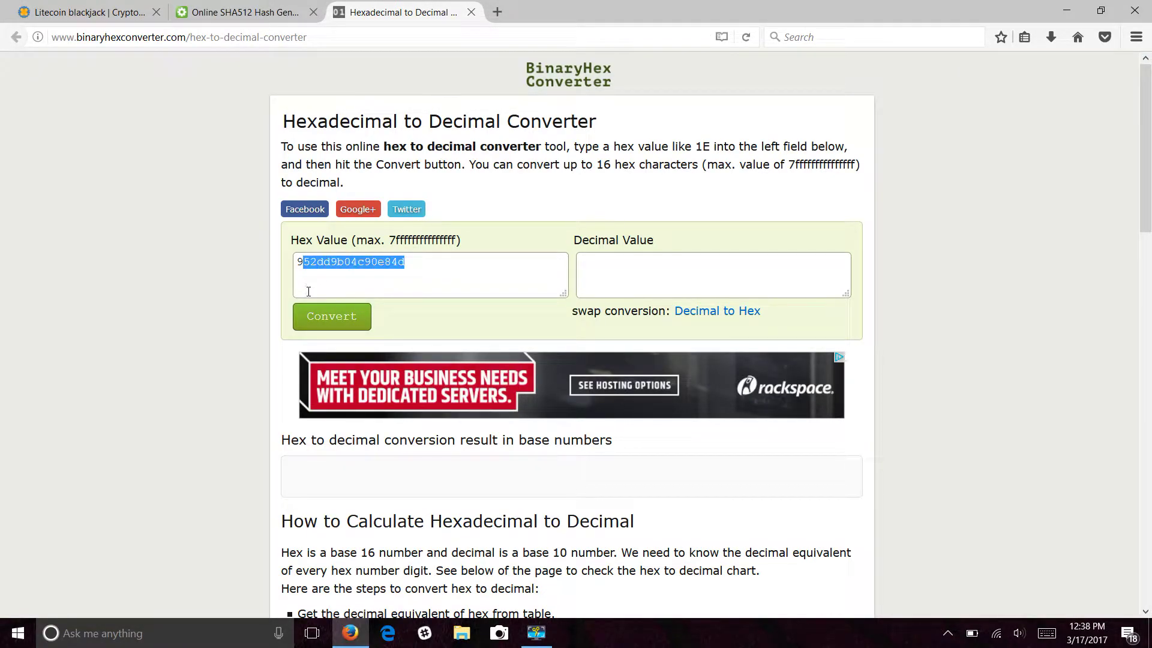
pyautogui.rightClick(306, 288)
pyautogui.click(337, 332)
pyautogui.press('BackSpace')
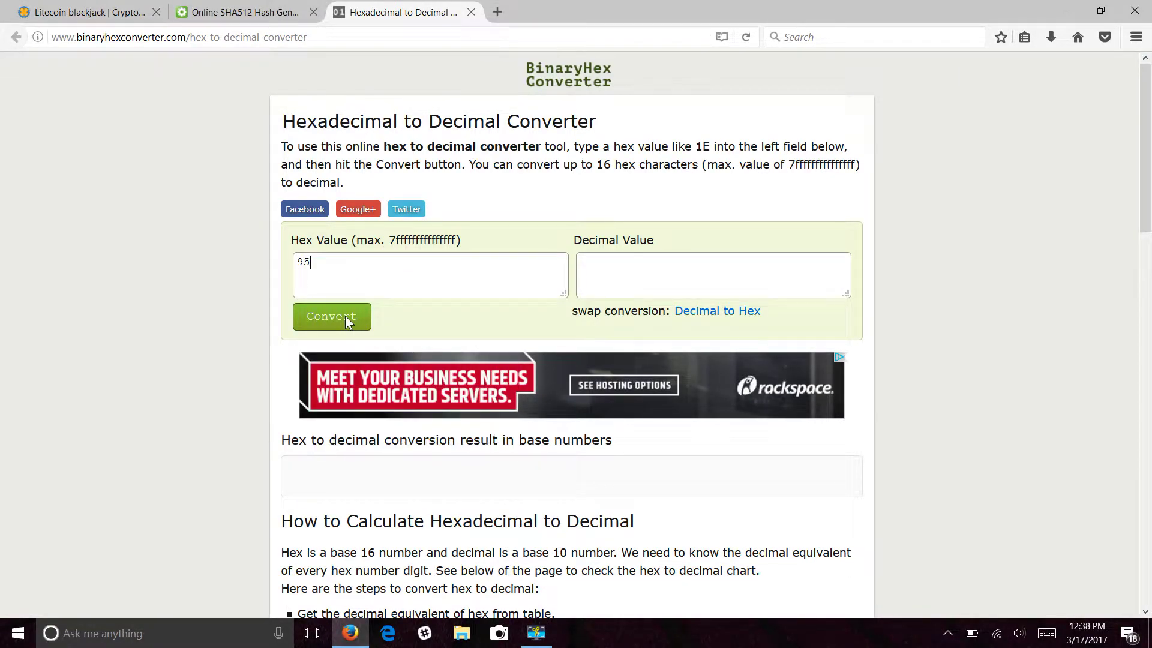
pyautogui.click(346, 320)
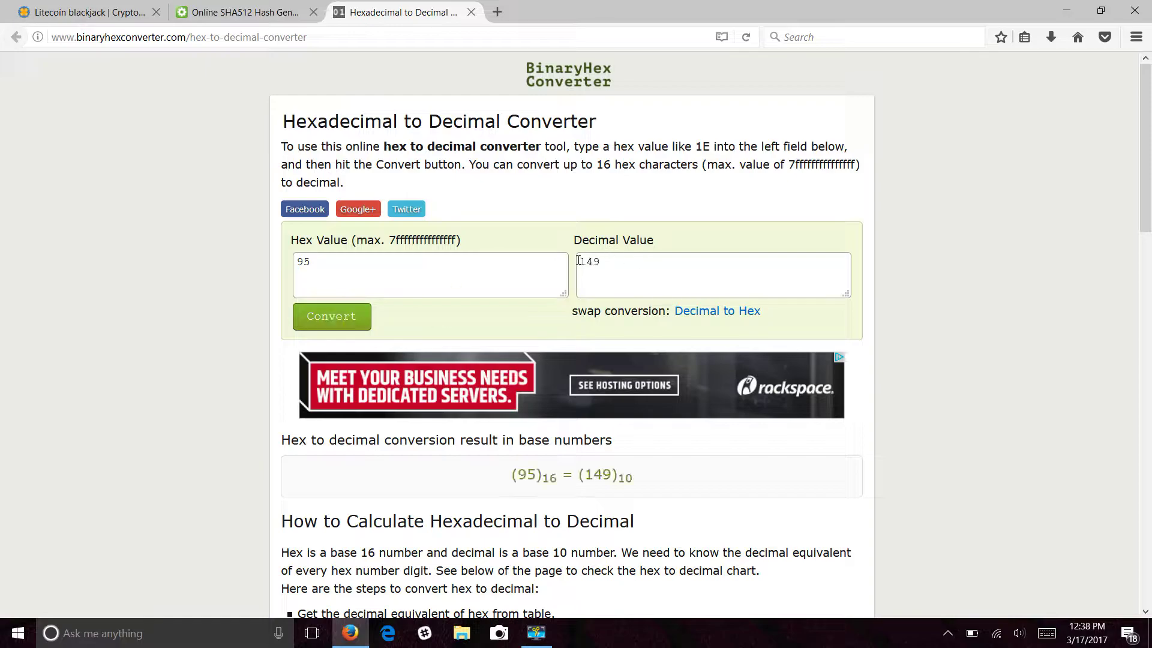
pyautogui.click(13, 12)
pyautogui.scroll(5, 591, 342)
pyautogui.scroll(-3, 601, 336)
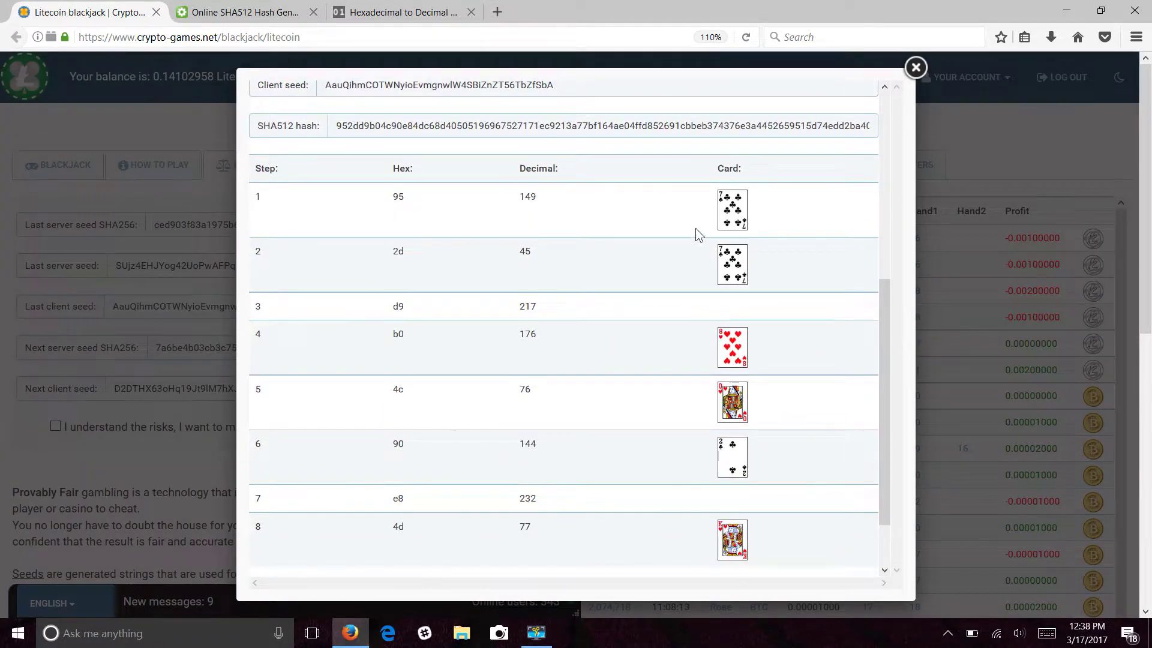
# - Convert the next hex pair 2d to decimal 45 and compare with the card table
pyautogui.click(452, 15)
pyautogui.doubleClick(363, 270)
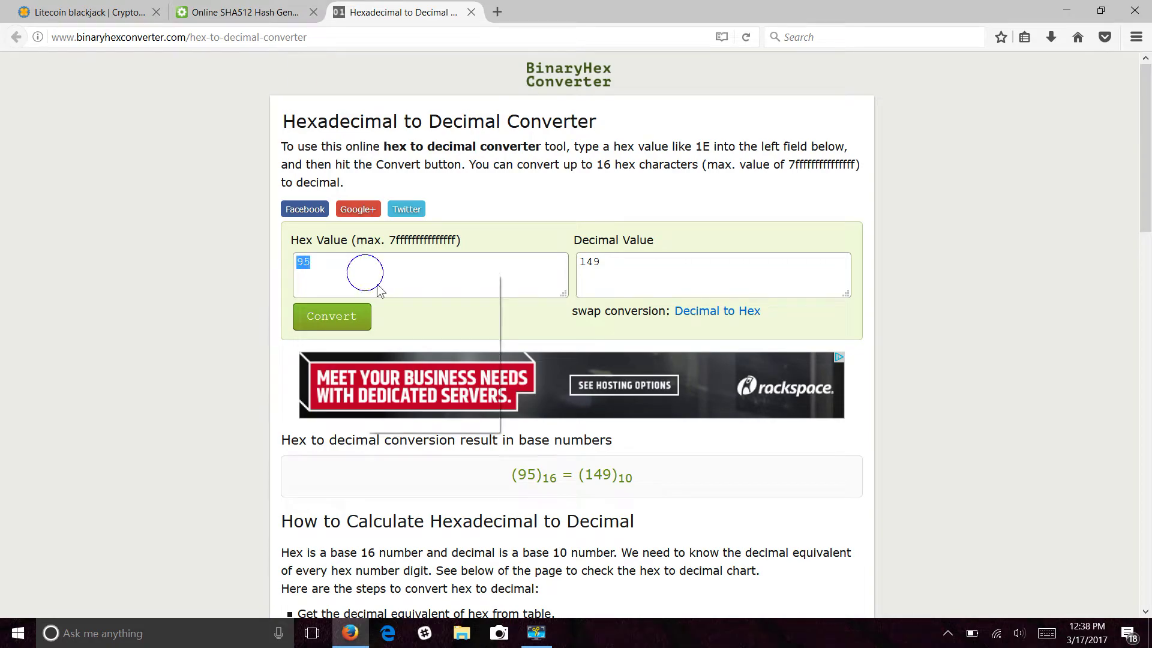
pyautogui.rightClick(368, 275)
pyautogui.click(398, 330)
pyautogui.moveTo(396, 263); pyautogui.dragTo(310, 262)
pyautogui.rightClick(313, 292)
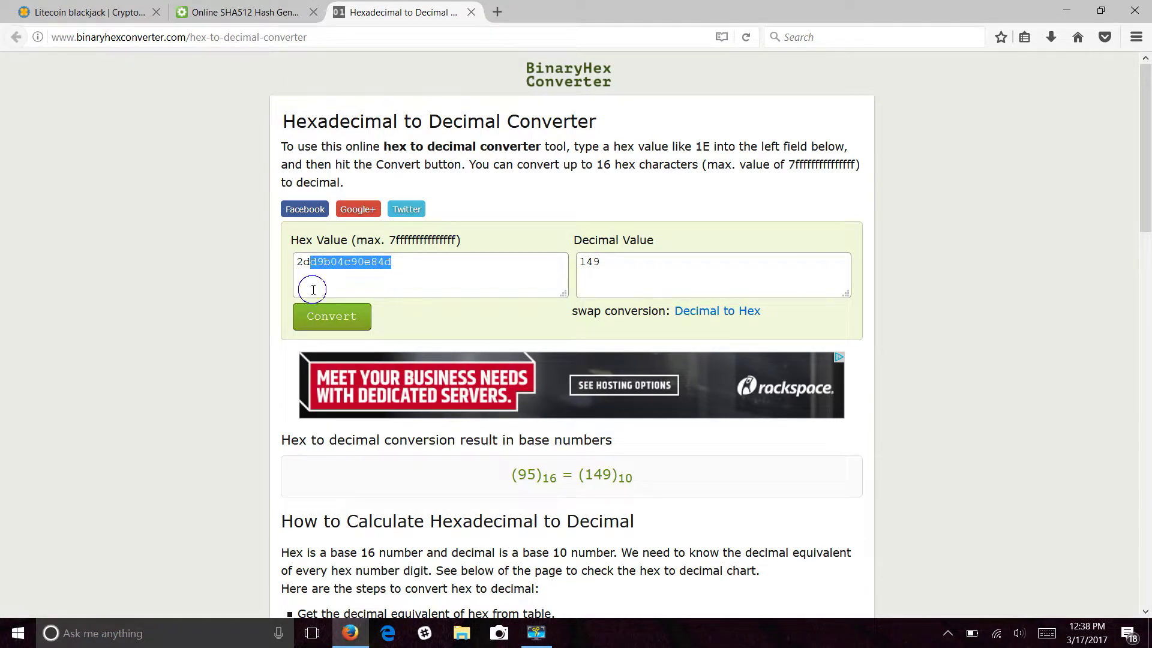
pyautogui.click(328, 317)
pyautogui.click(328, 314)
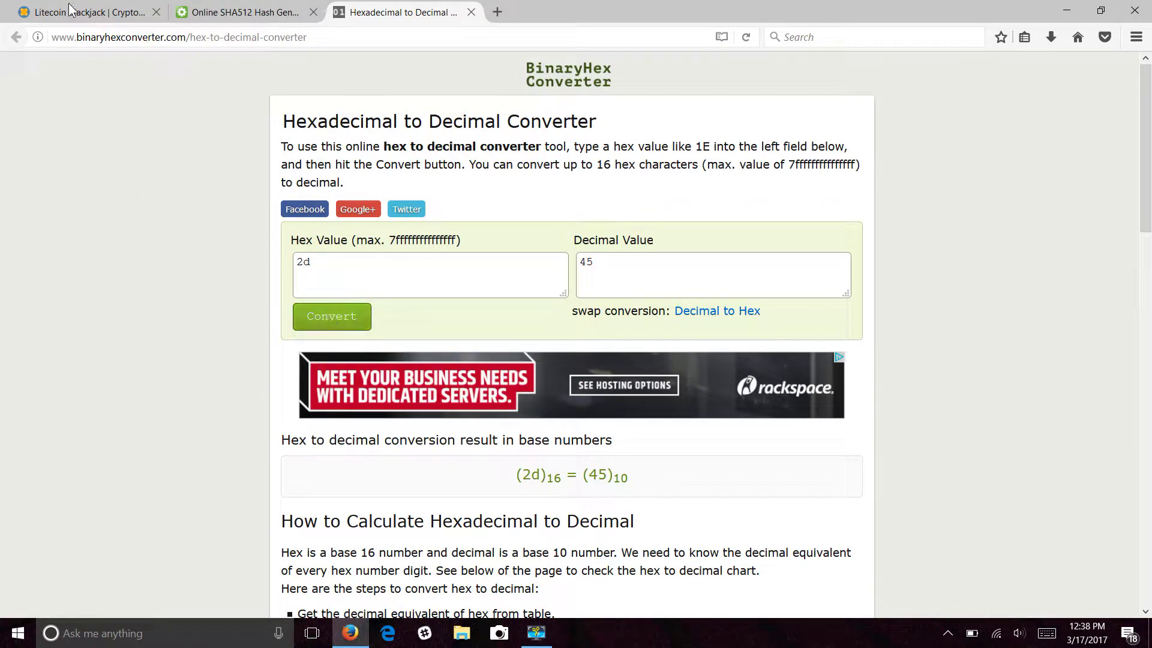
pyautogui.click(90, 12)
# - Convert hex d9 to decimal 217 and compare with the card table
pyautogui.click(399, 12)
pyautogui.doubleClick(375, 282)
pyautogui.rightClick(375, 281)
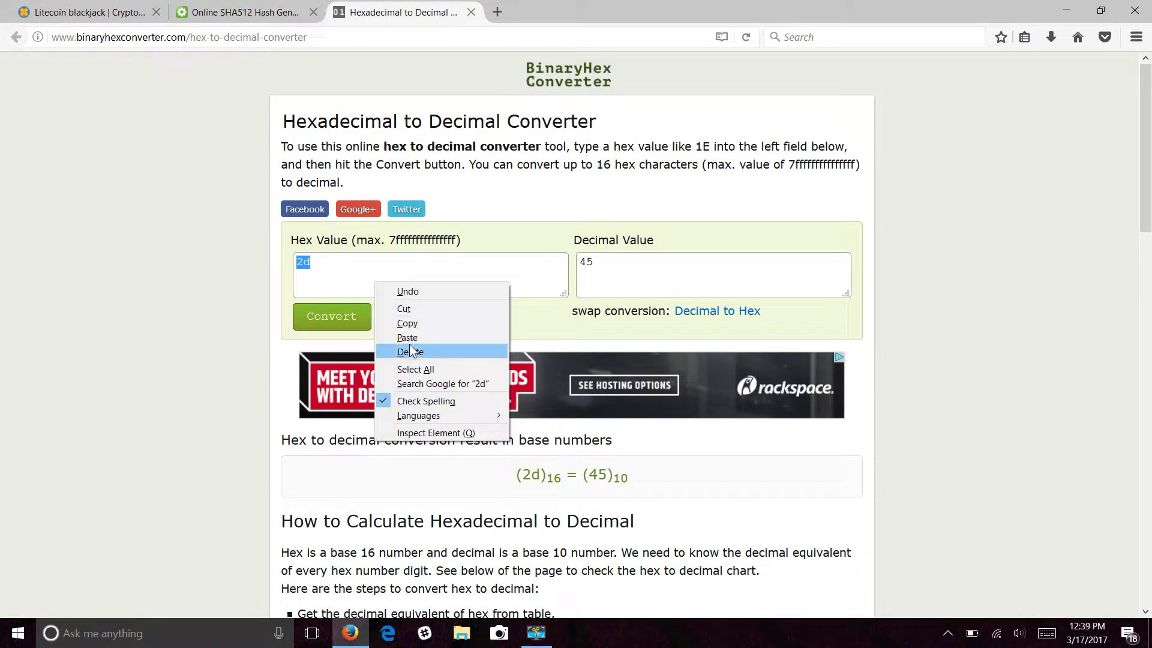
pyautogui.click(413, 334)
pyautogui.moveTo(431, 291); pyautogui.dragTo(312, 278)
pyautogui.rightClick(312, 283)
pyautogui.click(341, 312)
pyautogui.click(321, 315)
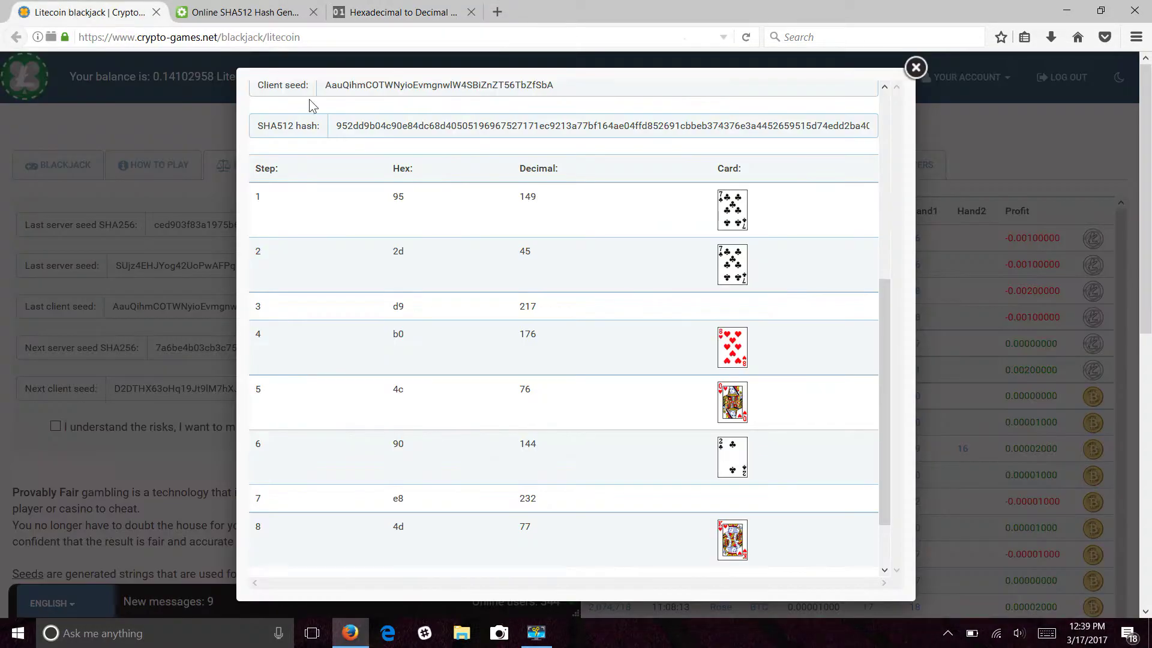
pyautogui.click(90, 12)
pyautogui.click(569, 306)
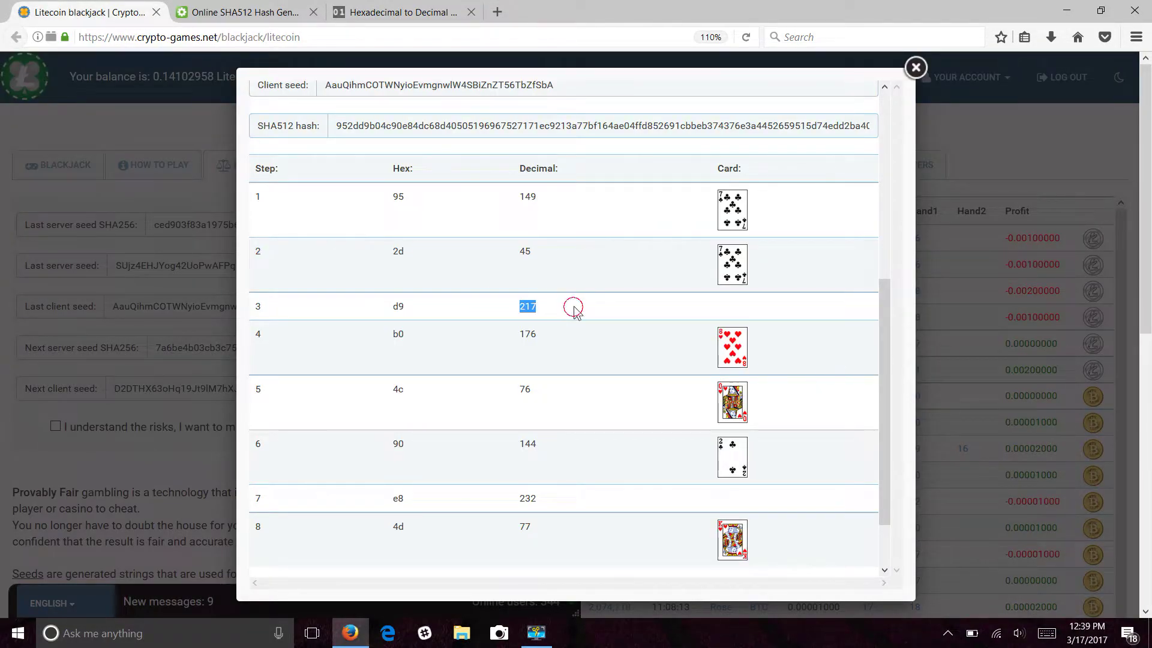
# - Convert hex b0 to decimal 176 and compare with the card table
pyautogui.click(384, 13)
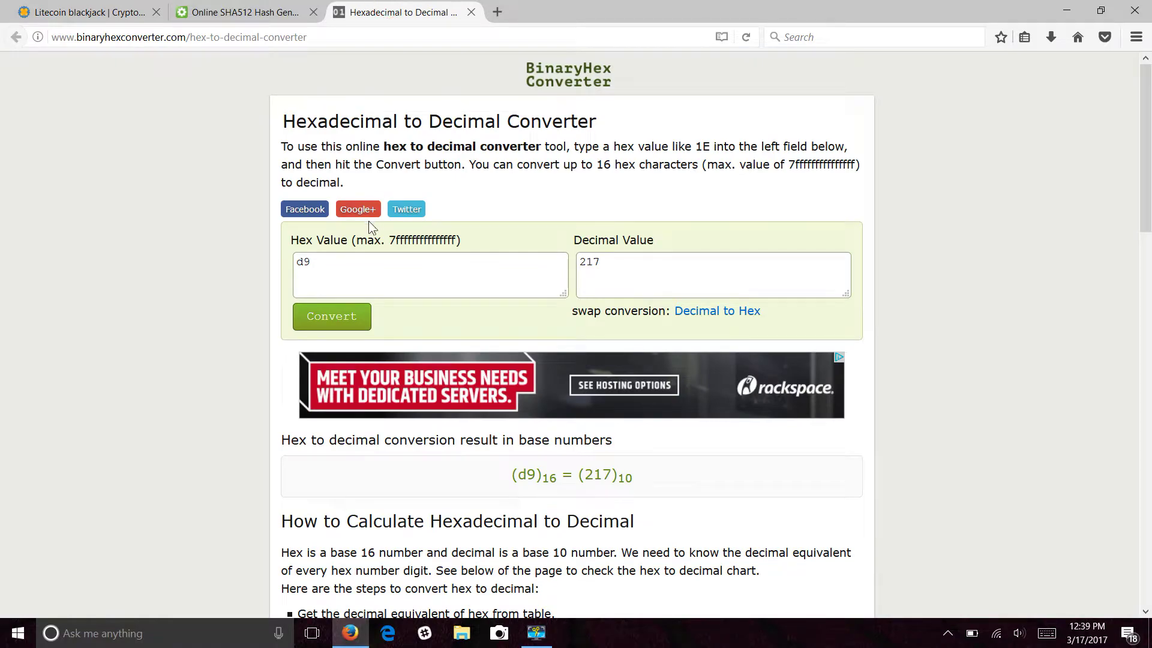
pyautogui.moveTo(337, 266); pyautogui.dragTo(297, 263)
pyautogui.rightClick(320, 284)
pyautogui.click(360, 339)
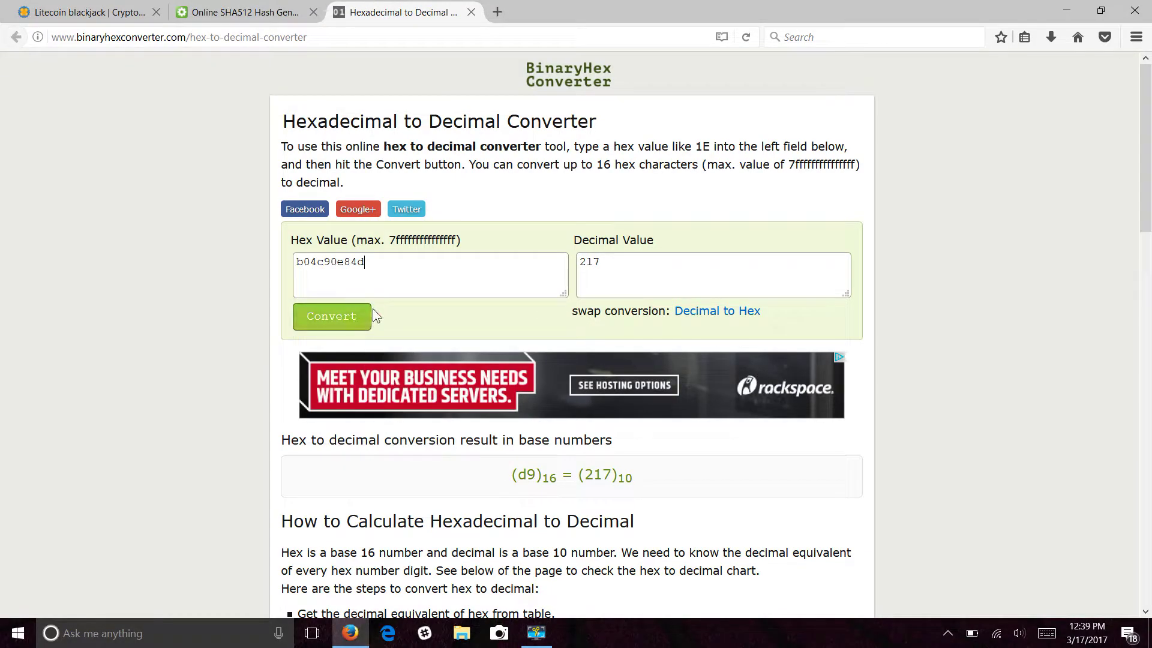
pyautogui.moveTo(367, 262); pyautogui.dragTo(312, 284)
pyautogui.rightClick(312, 285)
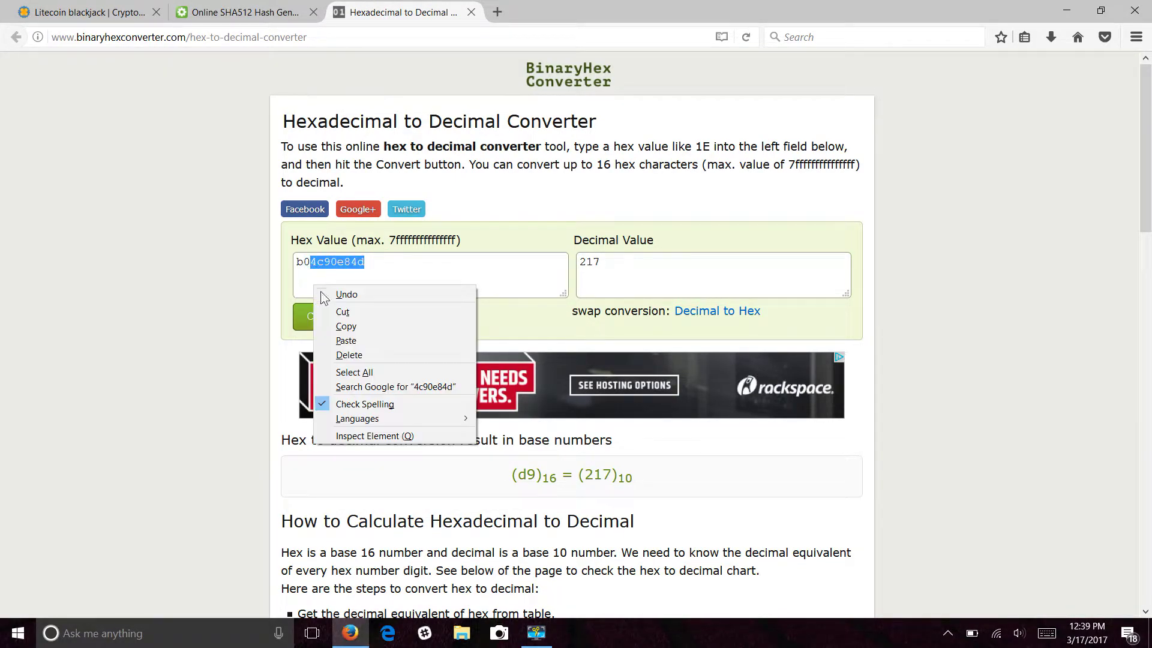
pyautogui.click(339, 311)
pyautogui.click(340, 311)
pyautogui.click(83, 7)
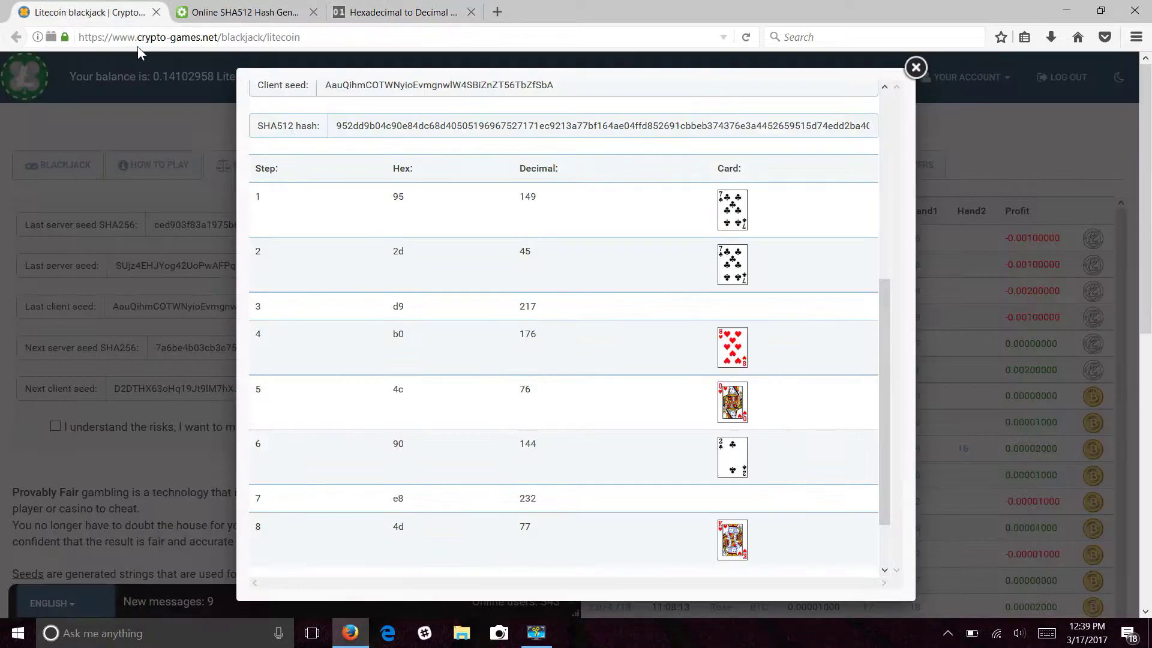
# - Convert hex 4c to decimal 76 and compare with the card table
pyautogui.click(445, 12)
pyautogui.doubleClick(375, 262)
pyautogui.rightClick(376, 264)
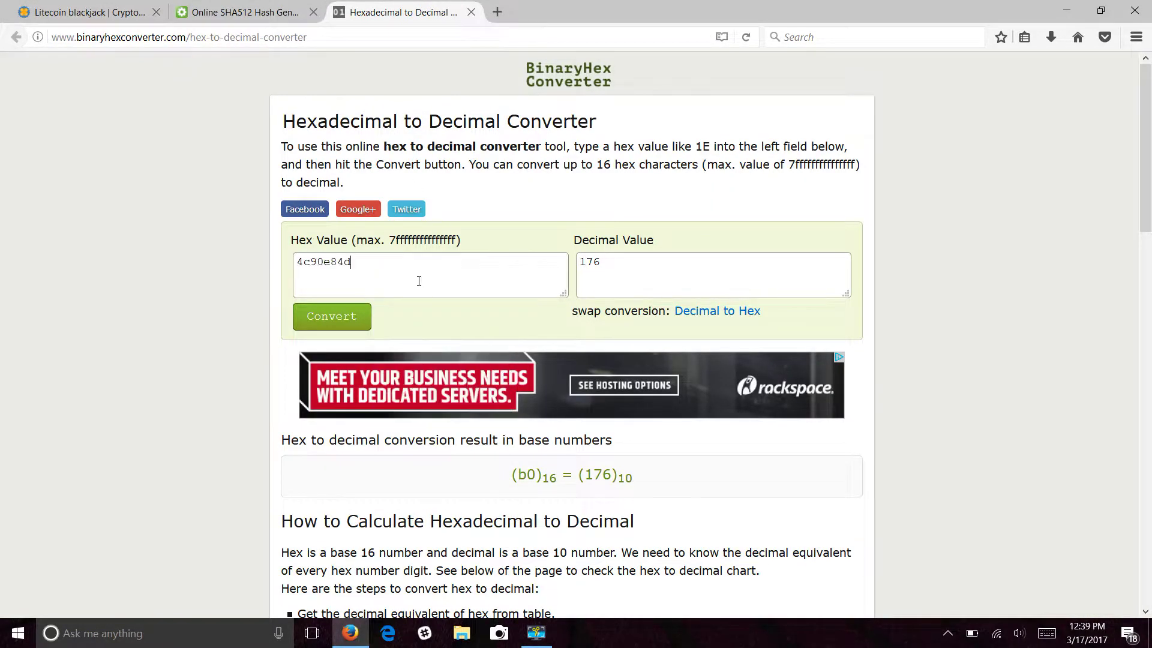
pyautogui.hotkey('shift', 'Left')
pyautogui.hotkey('shift', 'Left')
pyautogui.hotkey('shift', 'Left')
pyautogui.hotkey('shift', 'Left')
pyautogui.hotkey('shift', 'Left')
pyautogui.hotkey('shift', 'Left')
pyautogui.rightClick(371, 278)
pyautogui.click(387, 300)
pyautogui.click(363, 307)
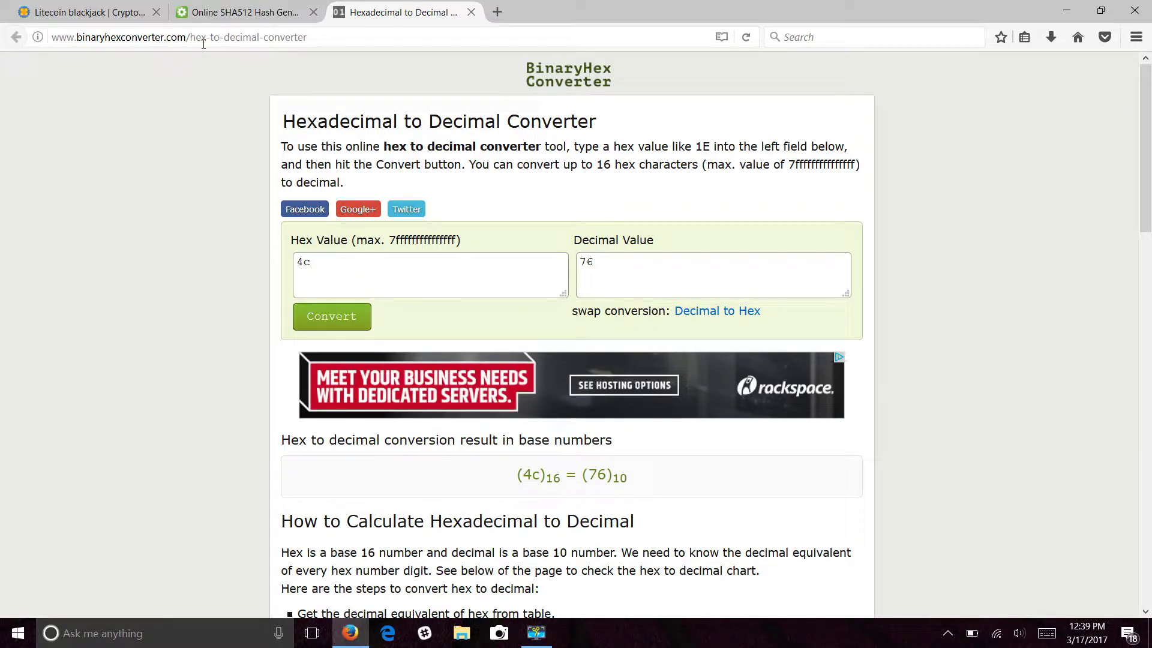
pyautogui.hotkey('ctrl', 'Tab')
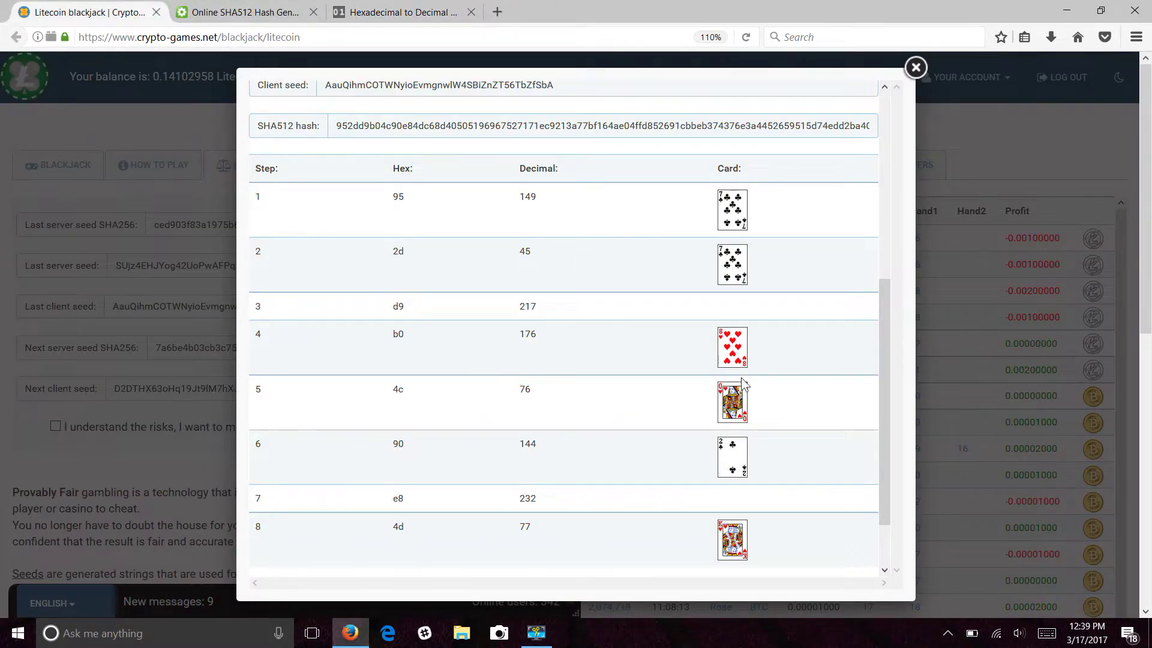
# - Convert hex 90 to decimal 144 and compare with the card table
pyautogui.click(422, 8)
pyautogui.doubleClick(324, 272)
pyautogui.rightClick(324, 271)
pyautogui.click(344, 322)
pyautogui.hotkey('shift', 'Left')
pyautogui.hotkey('shift', 'Left')
pyautogui.hotkey('shift', 'Left')
pyautogui.hotkey('shift', 'Left')
pyautogui.rightClick(304, 291)
pyautogui.click(335, 317)
pyautogui.click(336, 325)
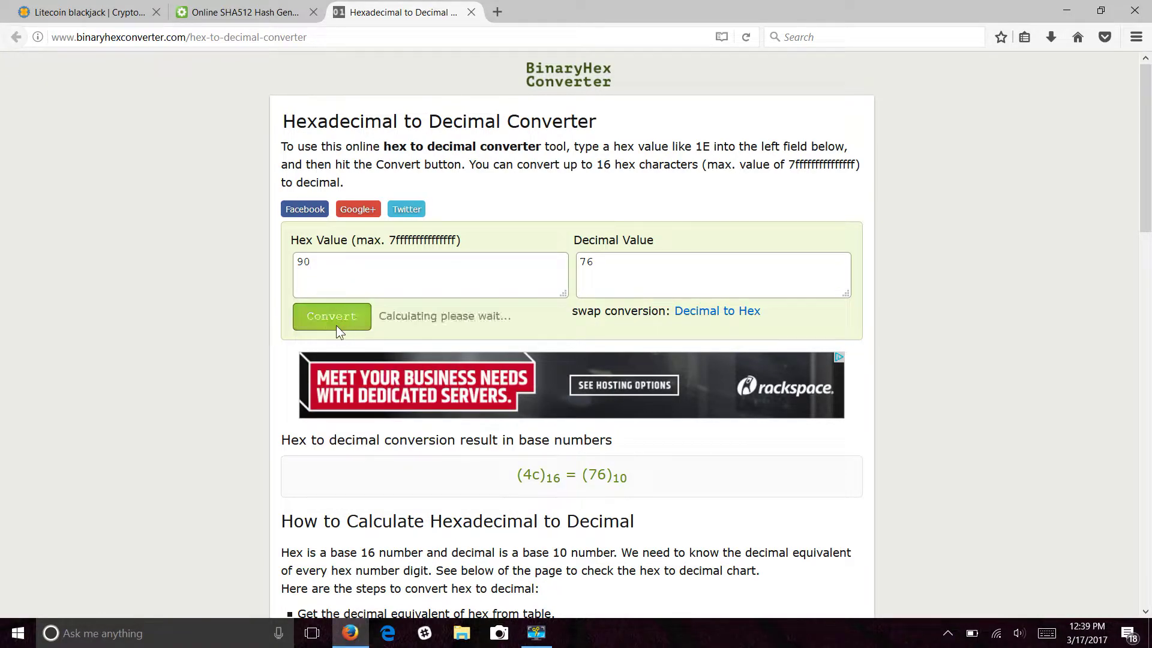
pyautogui.click(243, 12)
pyautogui.click(153, 11)
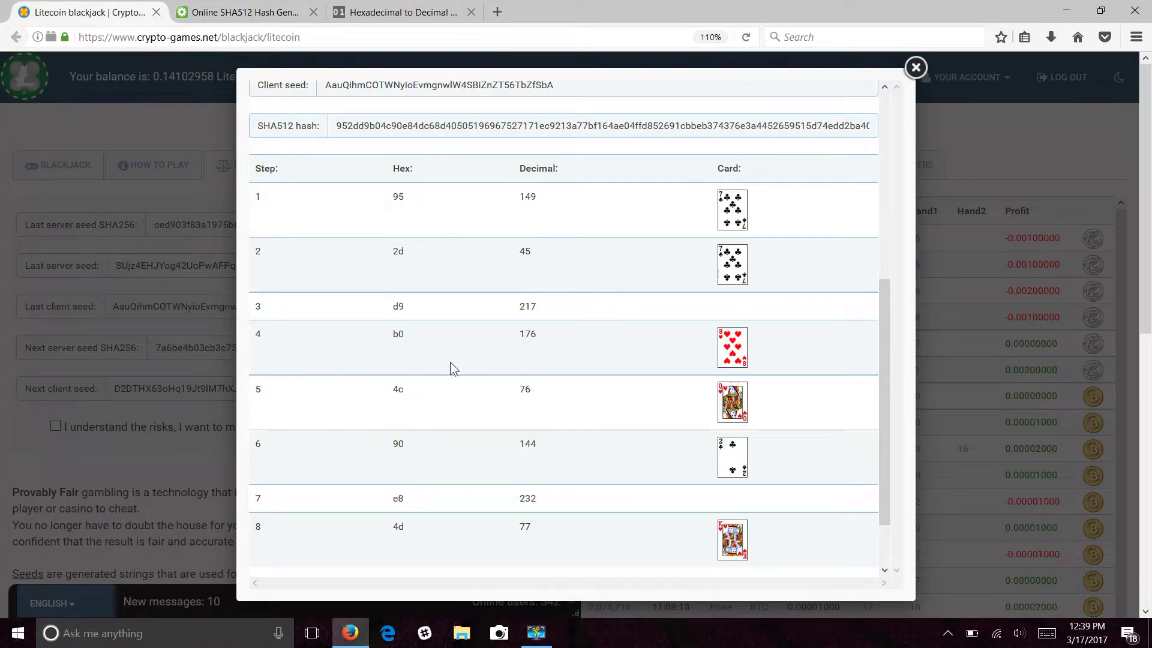
# - Convert hex e8 to decimal 232 and compare with the card table
pyautogui.click(400, 12)
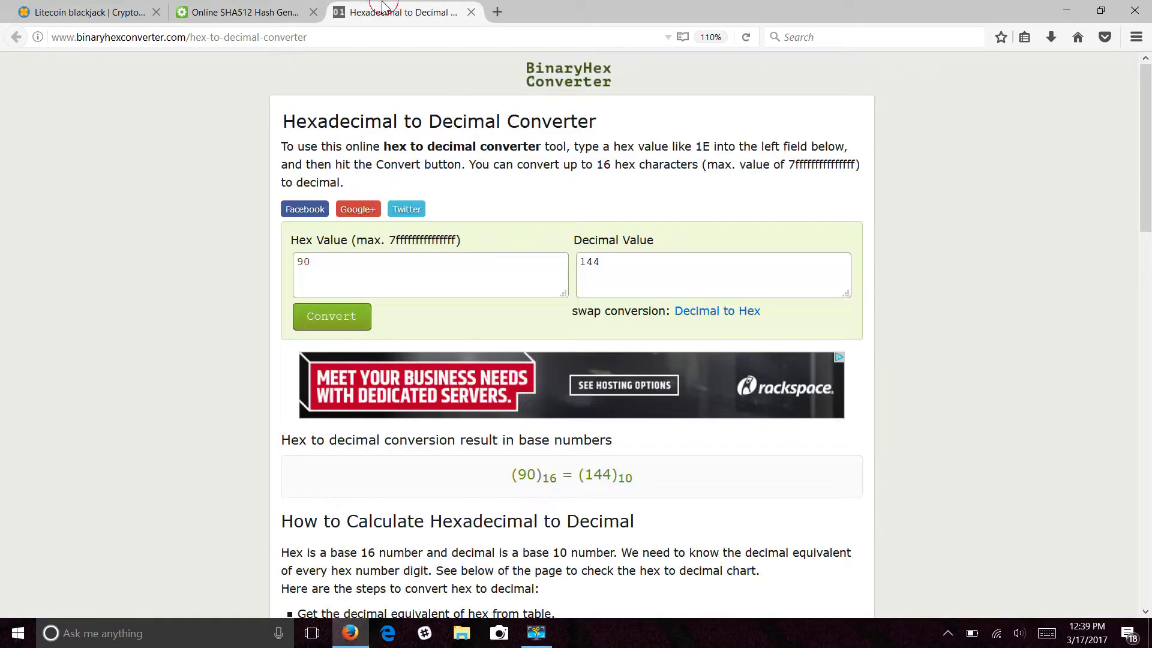
pyautogui.moveTo(304, 262); pyautogui.dragTo(288, 285)
pyautogui.rightClick(391, 264)
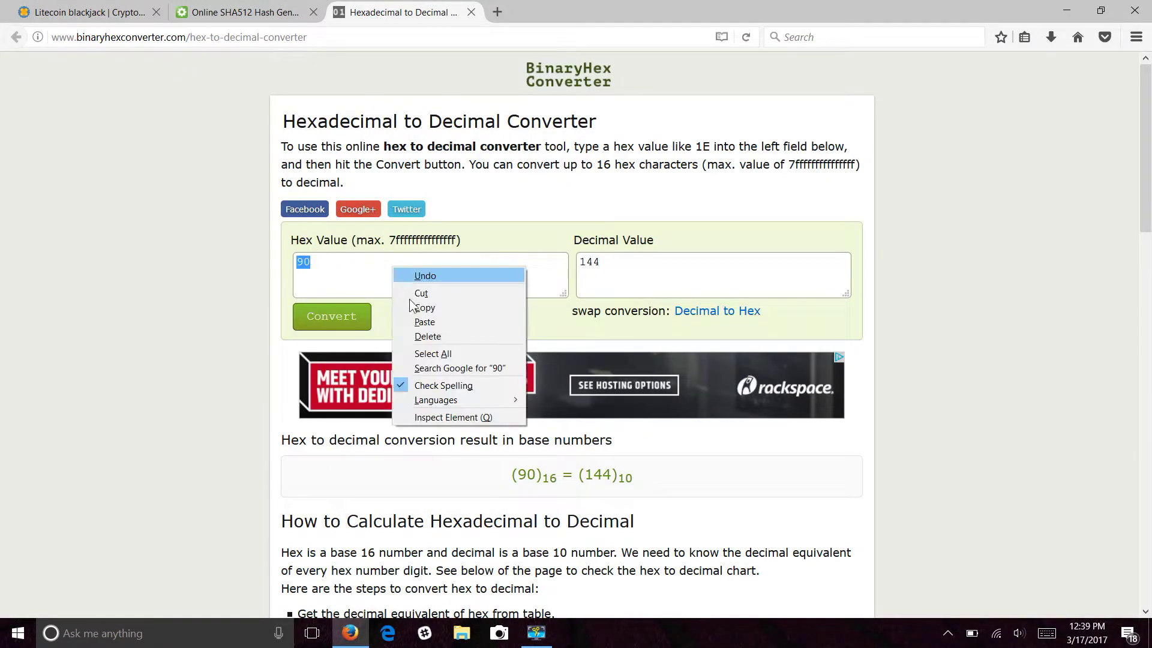
pyautogui.click(412, 320)
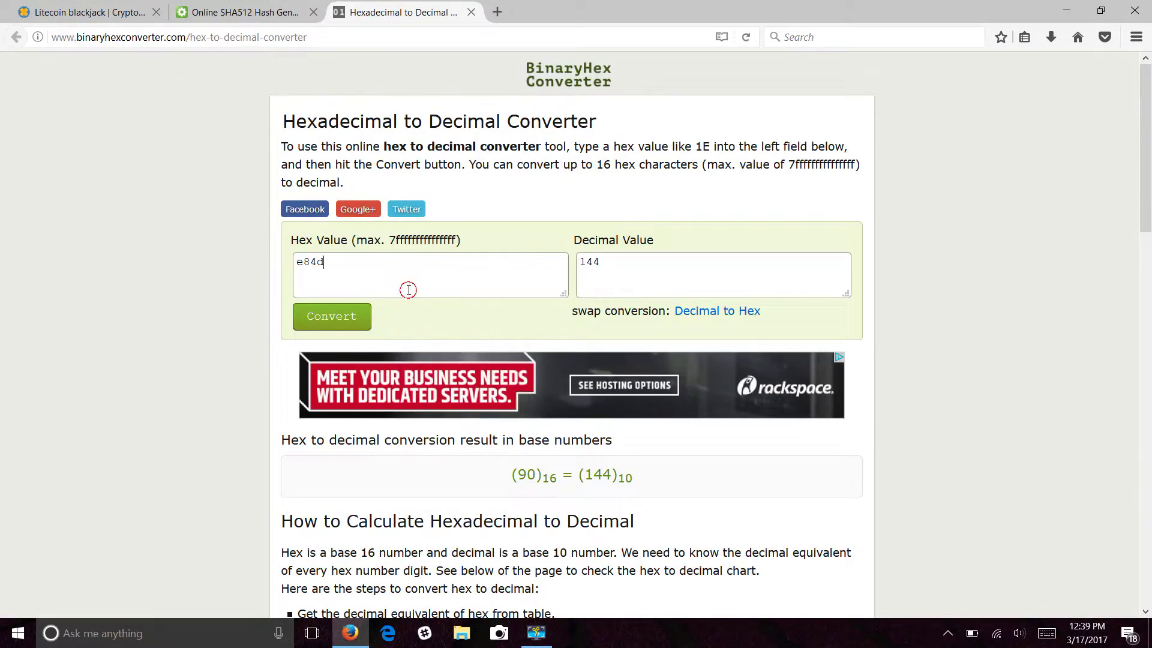
pyautogui.rightClick(310, 293)
pyautogui.click(327, 317)
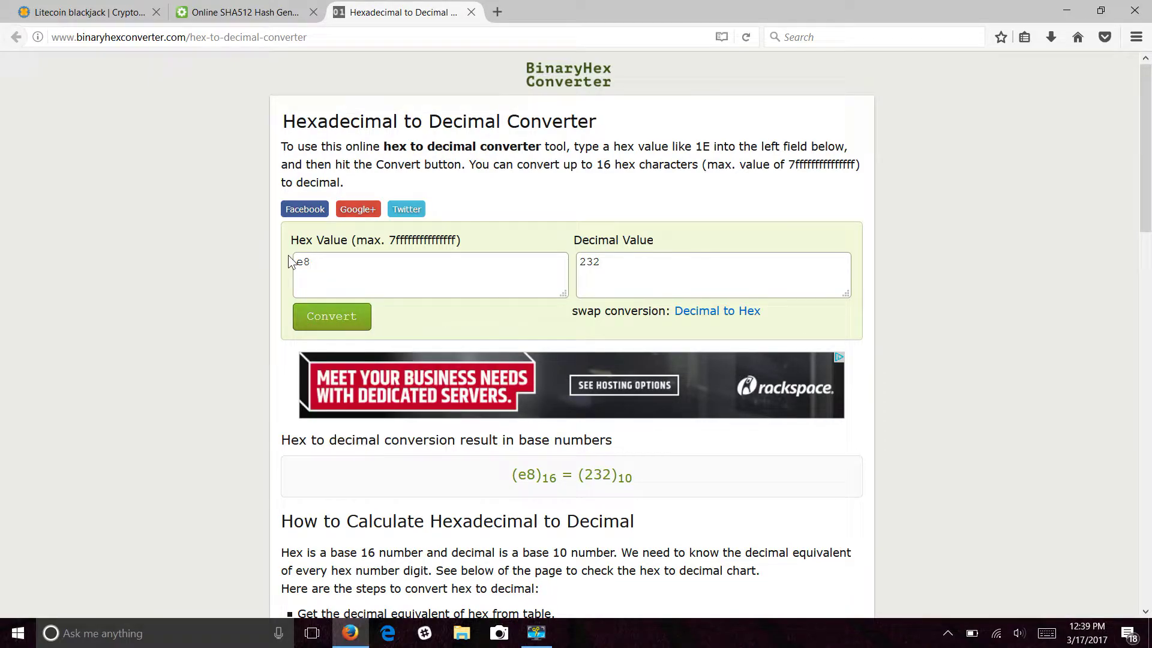
pyautogui.click(45, 7)
pyautogui.scroll(-3, 621, 405)
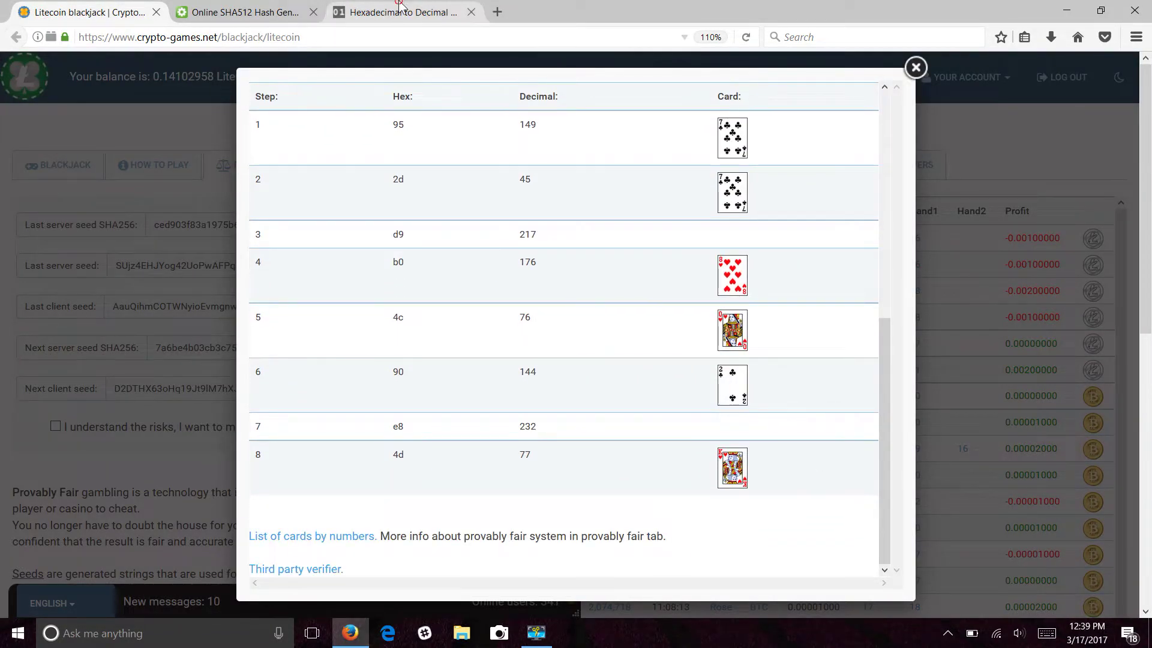
# - Convert the last hex value 4d to decimal 77 and check it against the final card
pyautogui.click(400, 7)
pyautogui.doubleClick(329, 267)
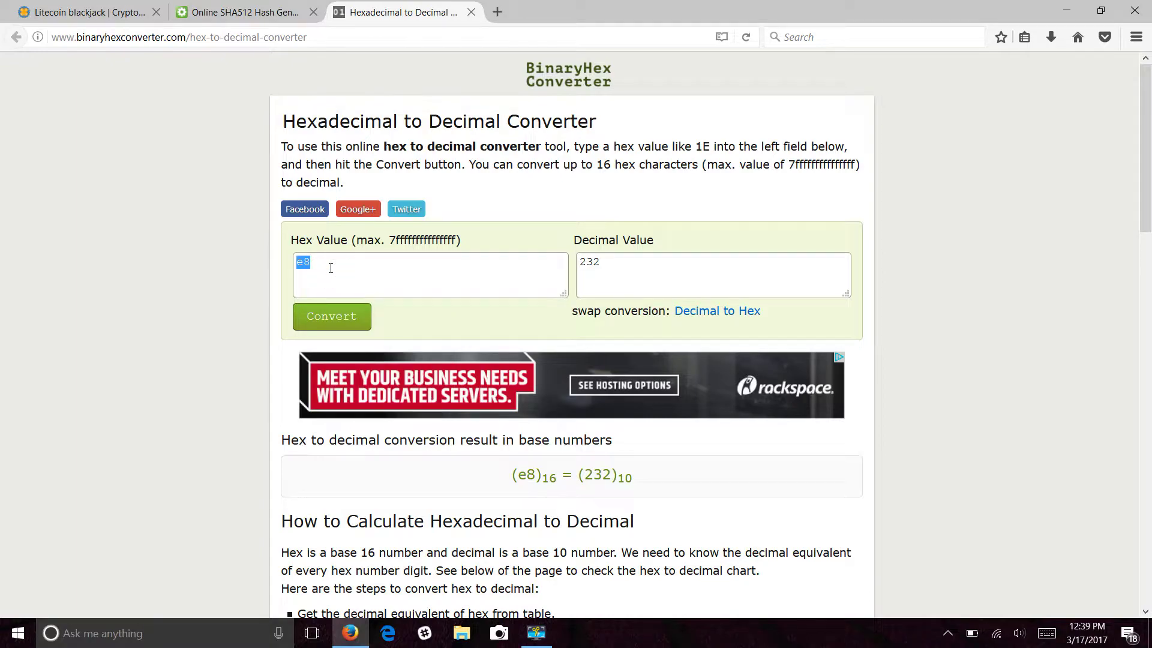
pyautogui.rightClick(330, 267)
pyautogui.click(343, 323)
pyautogui.click(344, 324)
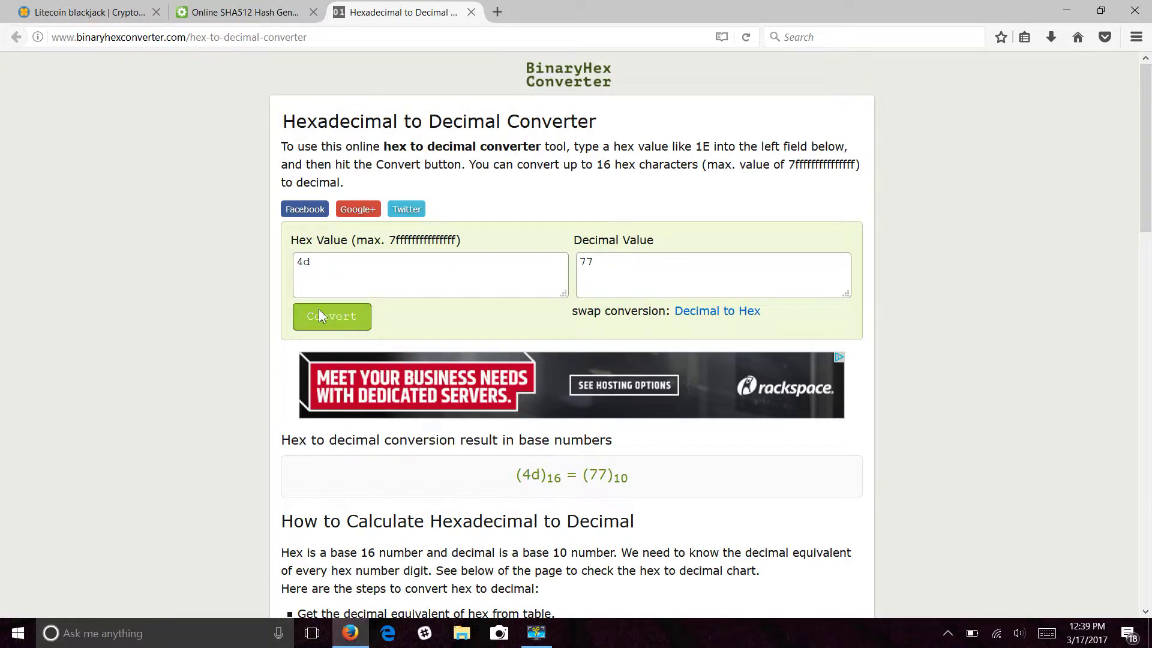
pyautogui.click(84, 12)
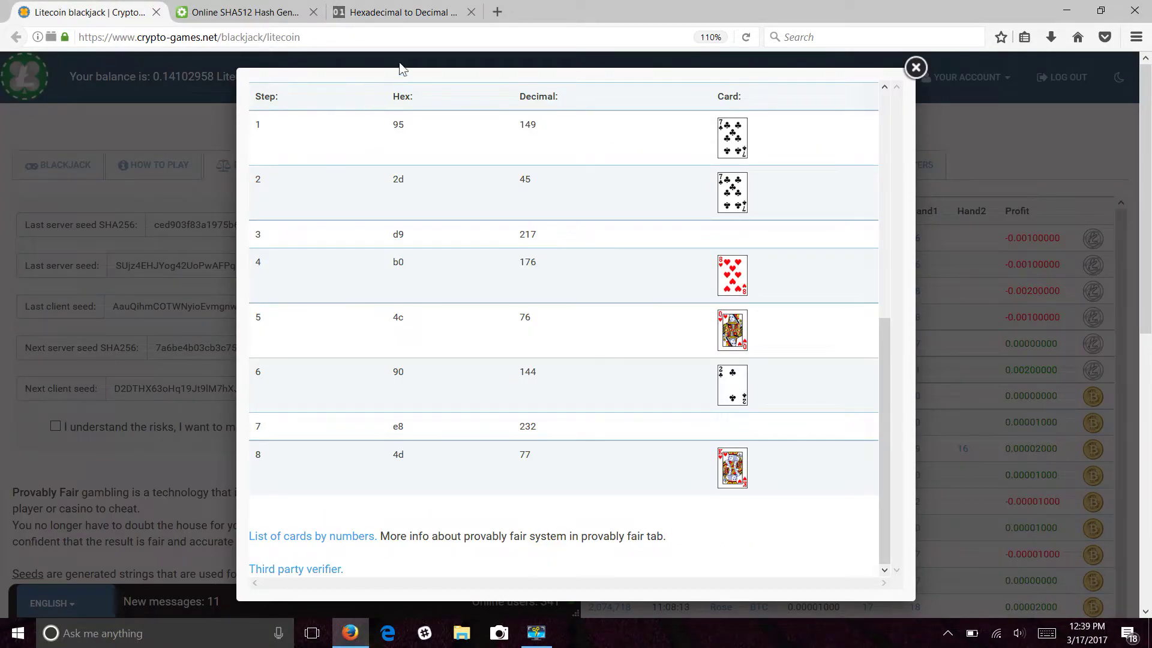
pyautogui.scroll(5, 469, 227)
# - Open the DiceSites third-party verifier for the hand and scroll through its result
pyautogui.scroll(-5, 420, 481)
pyautogui.click(330, 570)
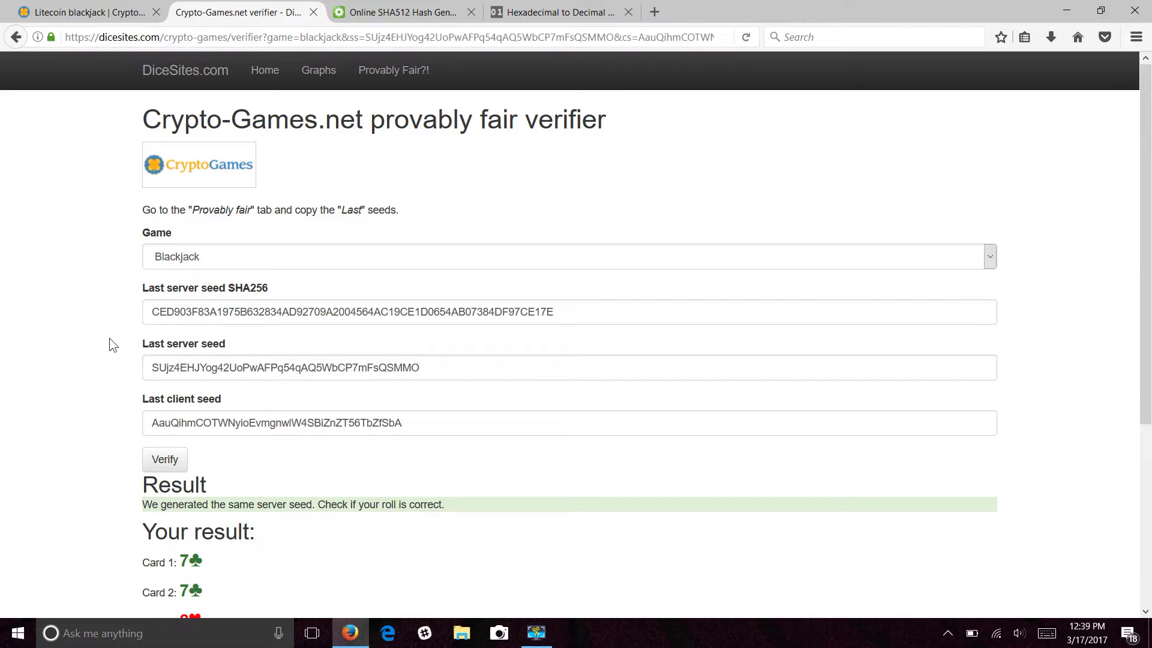
pyautogui.scroll(-5, 307, 167)
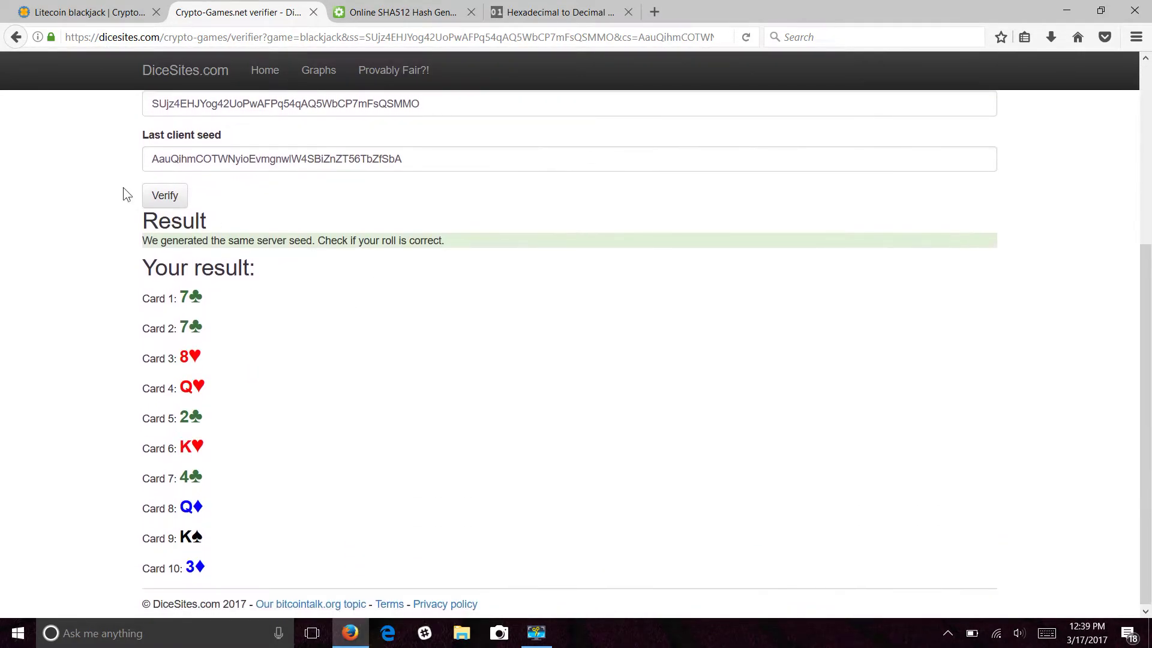
# - Compare the last blackjack hand on Crypto-Games with DiceSites' verified card list
pyautogui.click(90, 12)
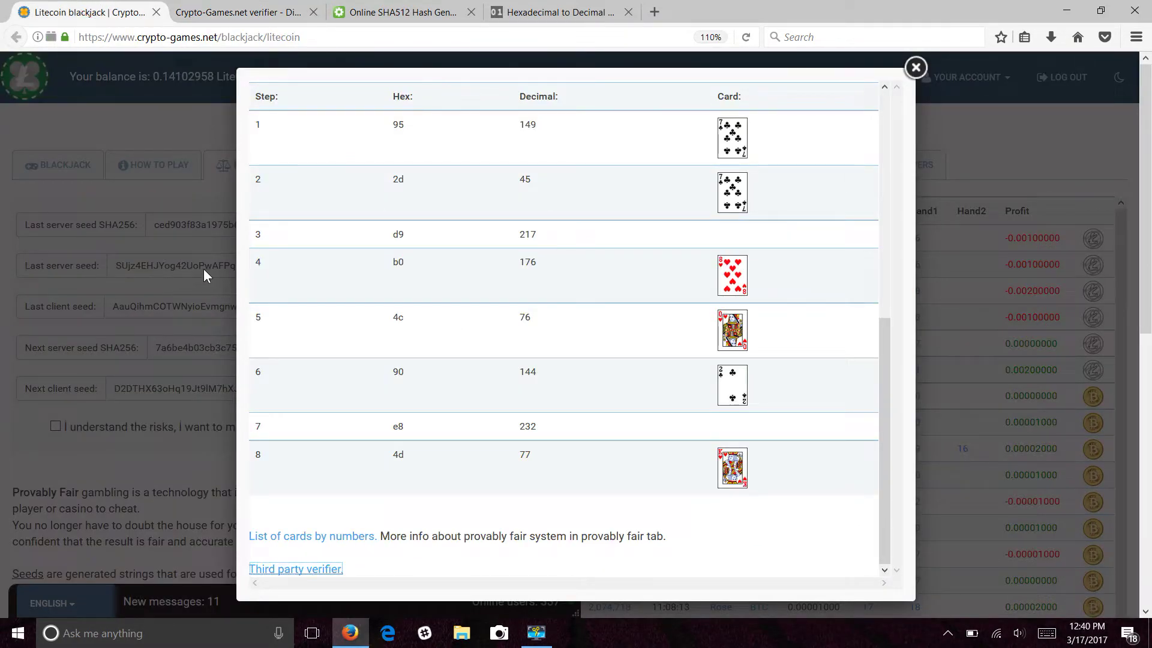
pyautogui.click(117, 196)
pyautogui.click(78, 176)
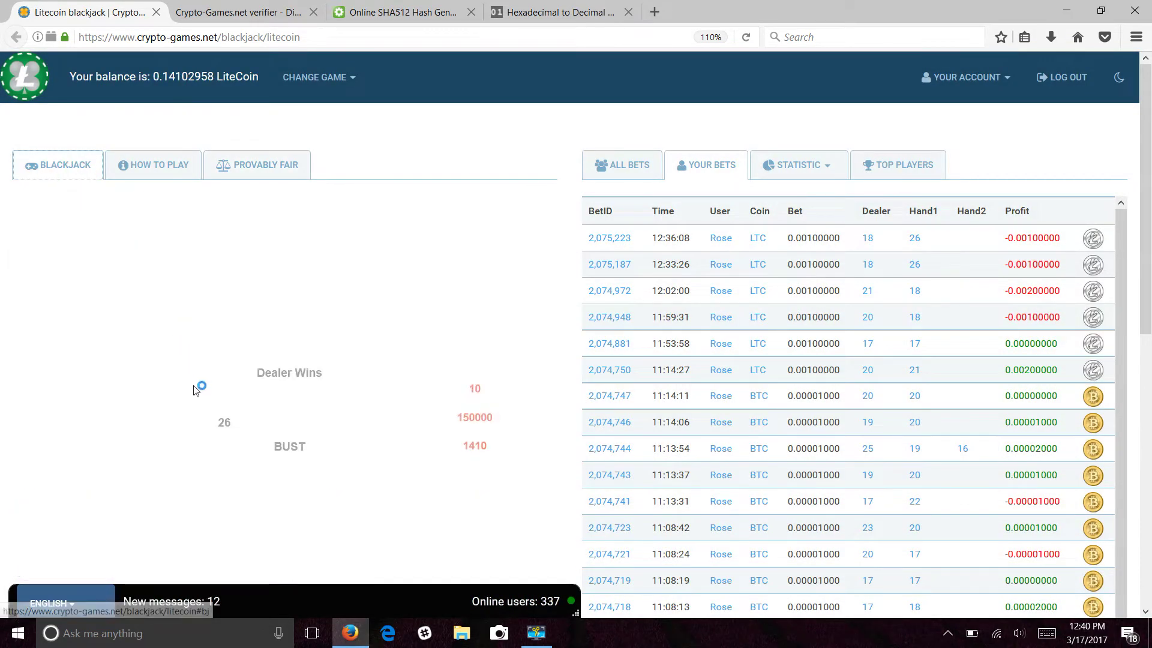
pyautogui.click(255, 14)
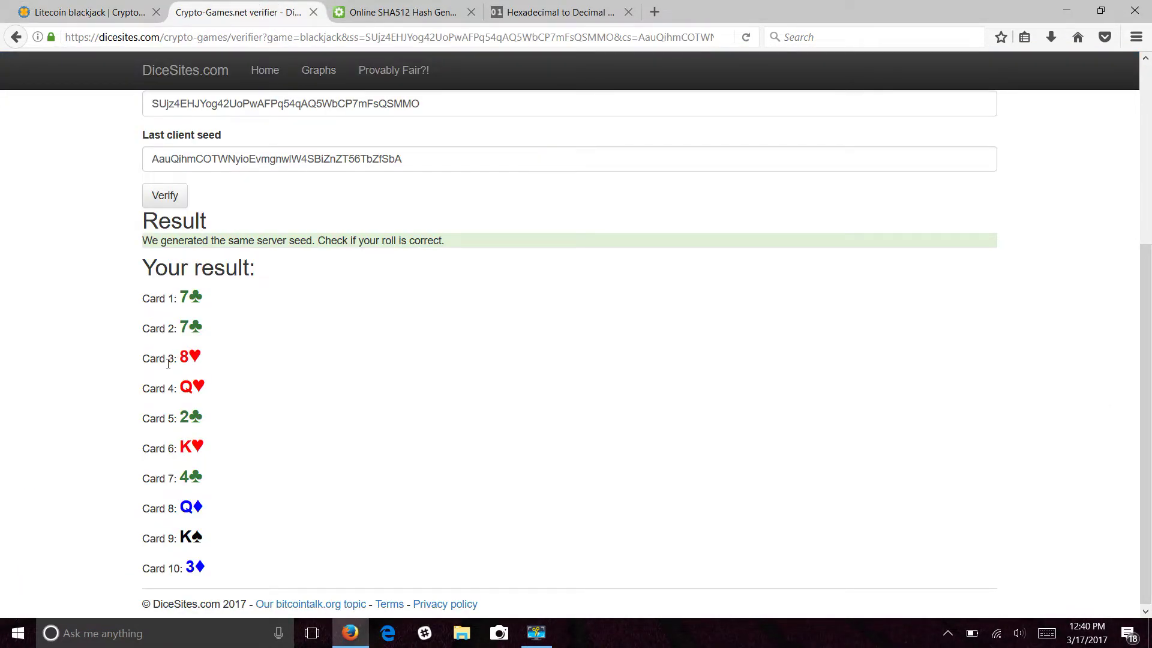
pyautogui.click(84, 11)
pyautogui.click(257, 6)
pyautogui.click(84, 12)
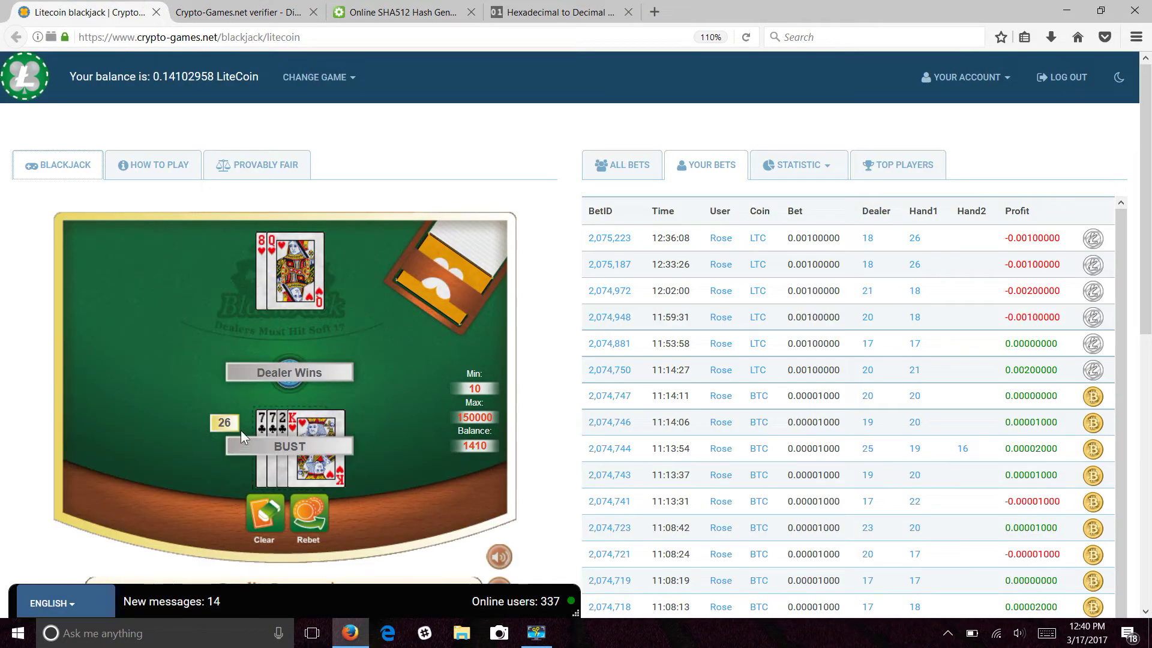
pyautogui.hotkey('ctrl', 'Tab')
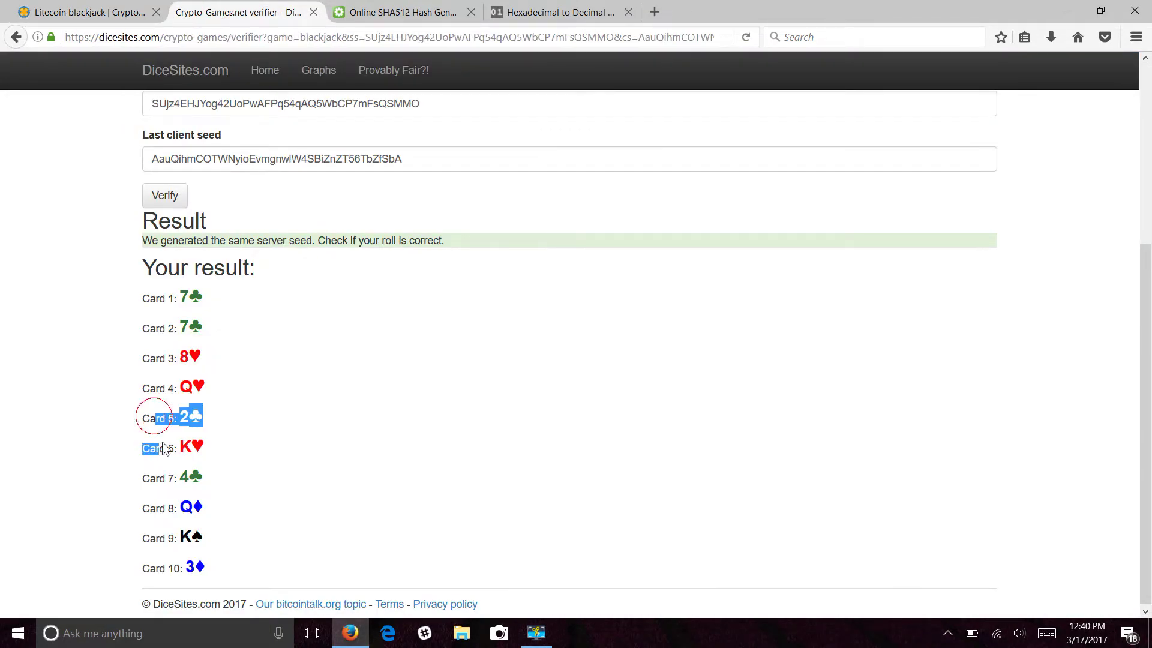
pyautogui.hotkey('ctrl', 'shift', 'Tab')
# - Accept the risks, set next client seed to THISISATEST-1, then deal a new 10-credit hand
pyautogui.click(279, 164)
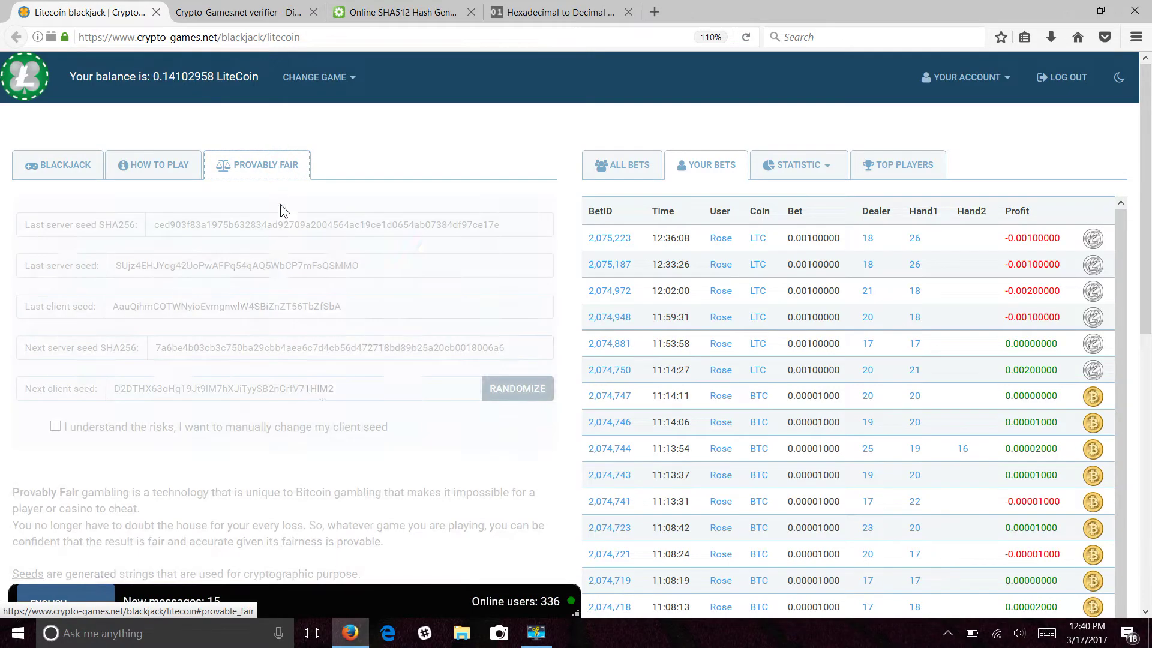
pyautogui.click(56, 426)
pyautogui.click(113, 382)
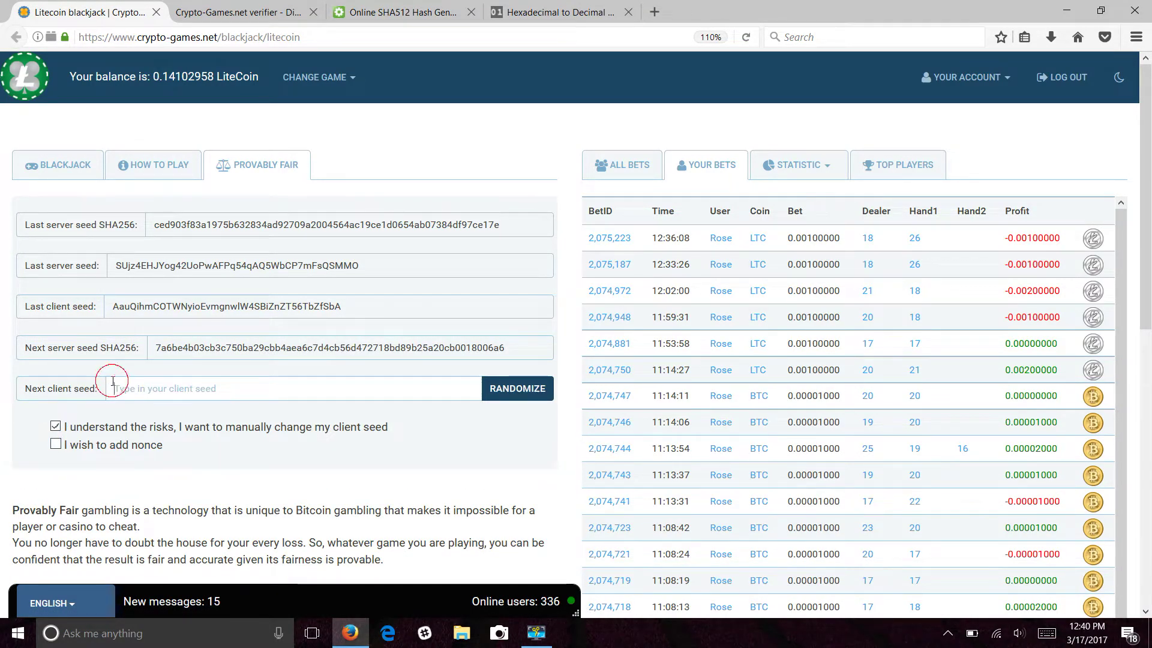
pyautogui.write('THISISATEST')
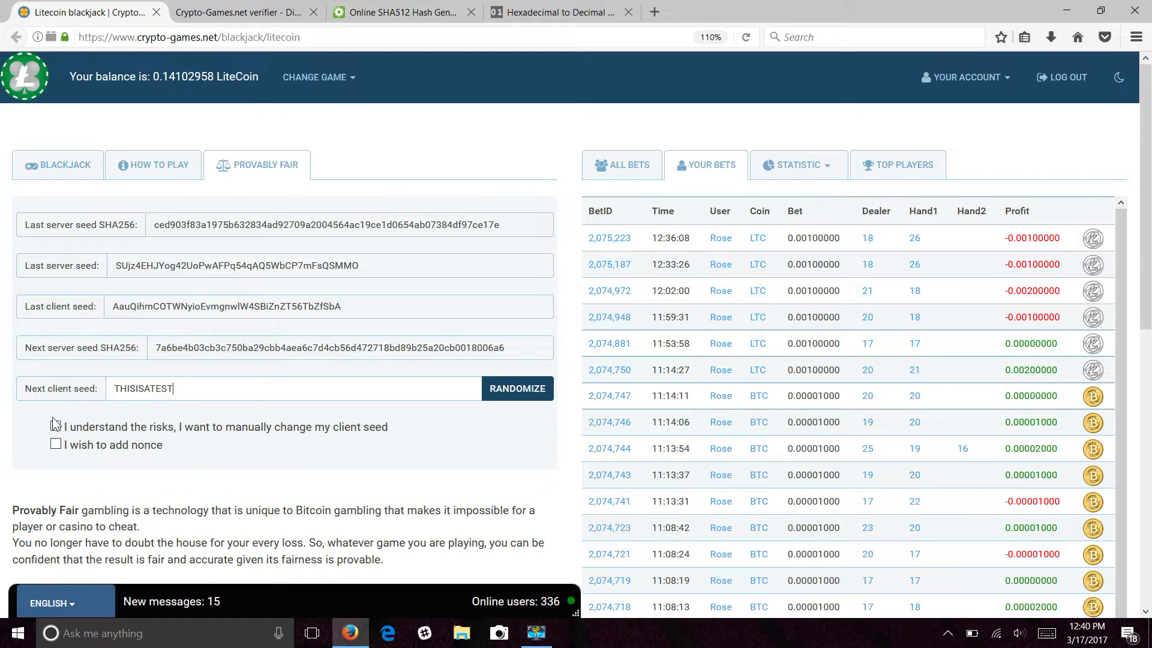
pyautogui.click(26, 165)
pyautogui.click(307, 525)
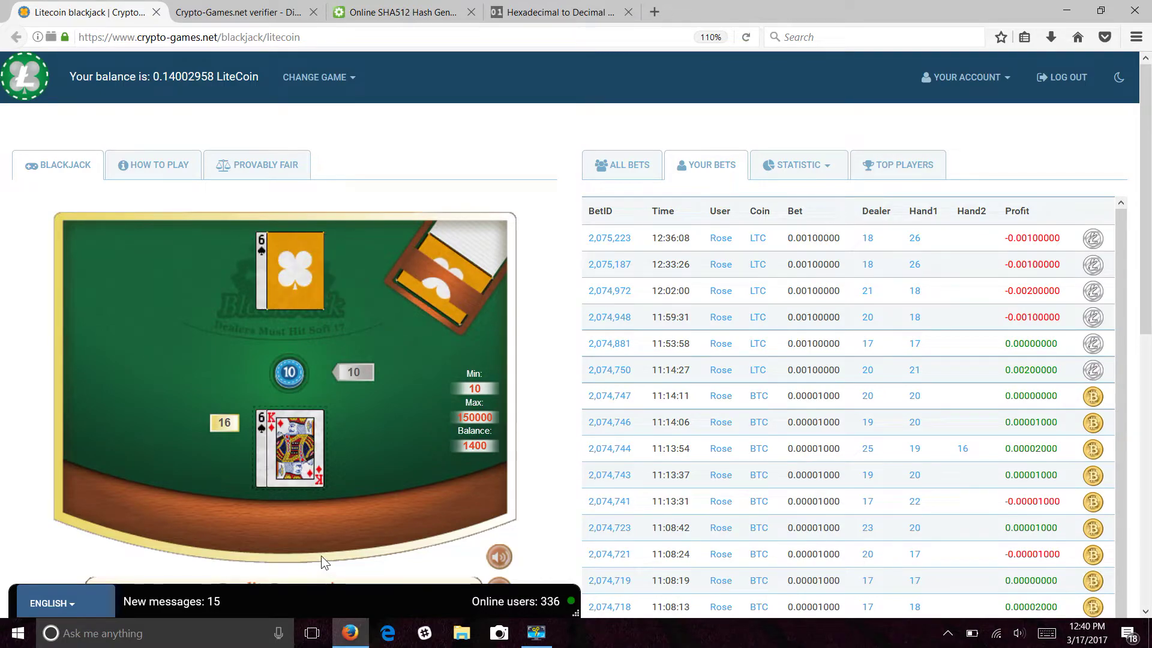
# - Stand on 16 so the dealer busts at 23, then open bet 2,075,273's details
pyautogui.click(303, 510)
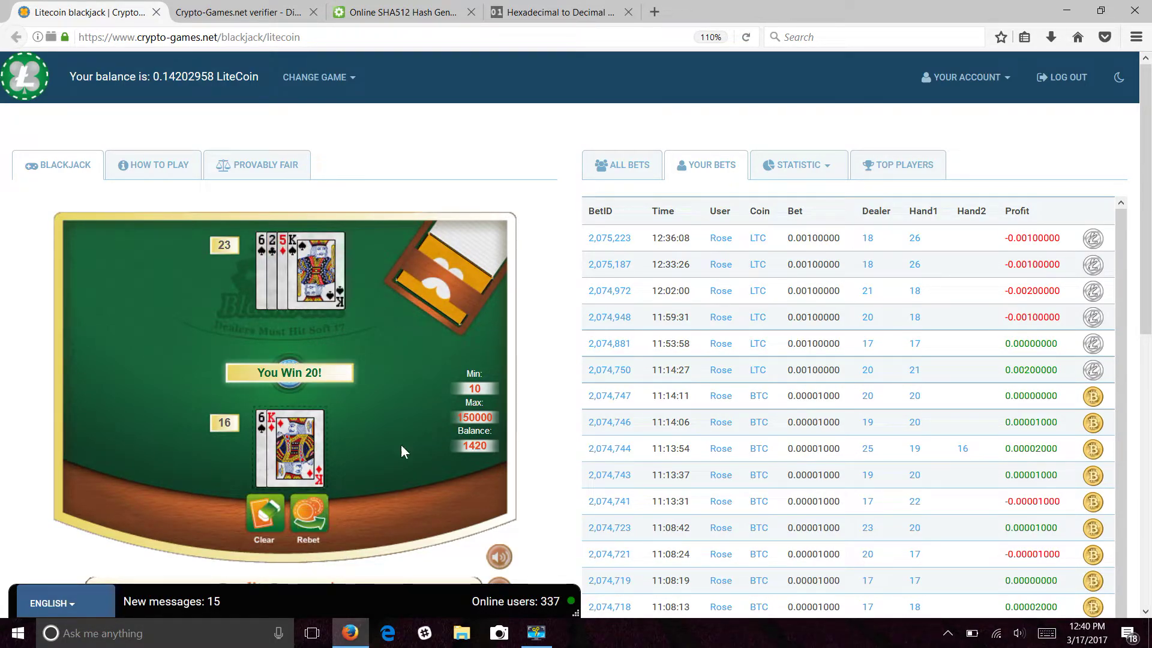
pyautogui.click(616, 240)
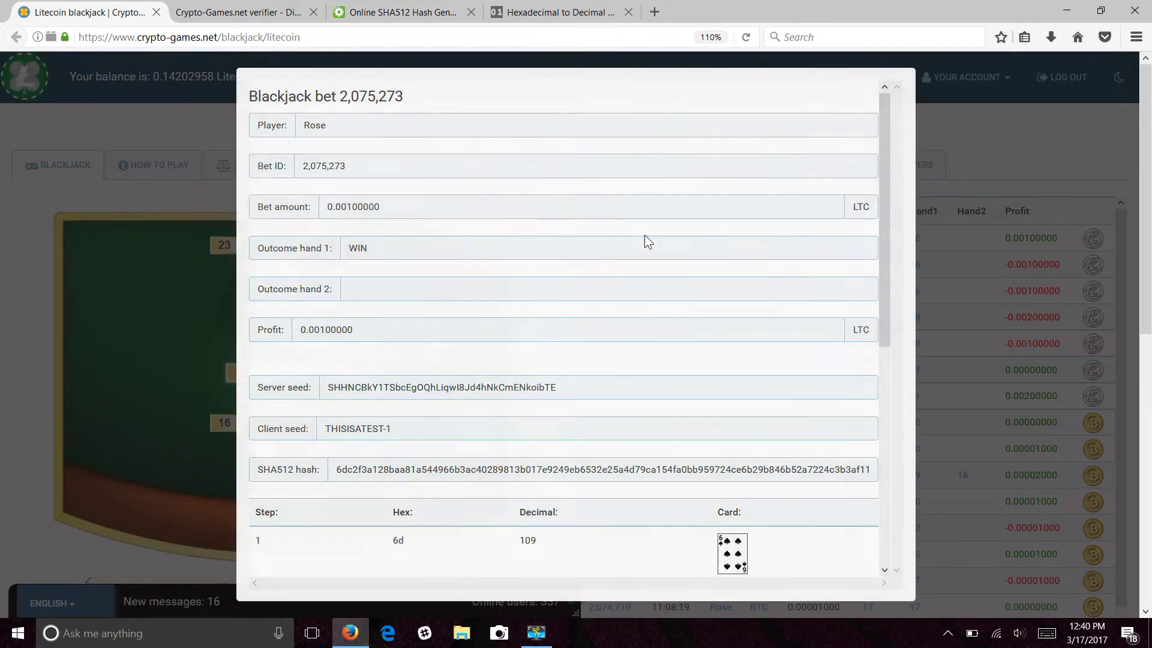
# - Copy bet 2,075,273's server seed into the SHA512 Hash Generator input, replacing the old text
pyautogui.doubleClick(458, 385)
pyautogui.rightClick(463, 385)
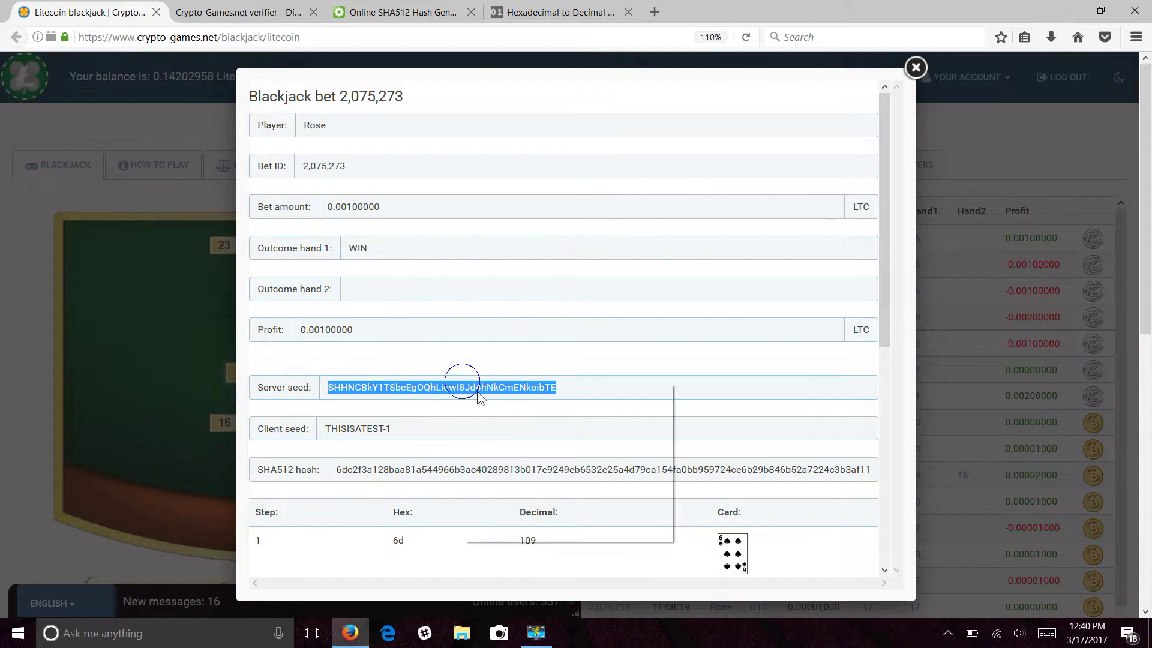
pyautogui.click(506, 424)
pyautogui.click(296, 7)
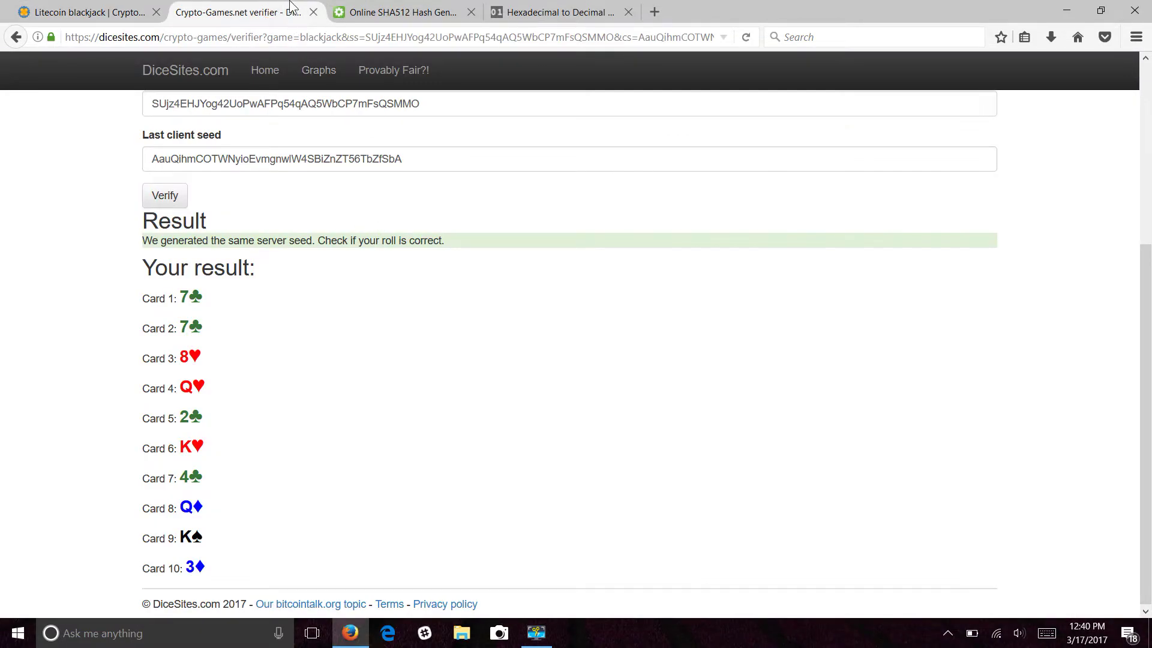
pyautogui.click(314, 12)
pyautogui.doubleClick(311, 186)
pyautogui.rightClick(317, 190)
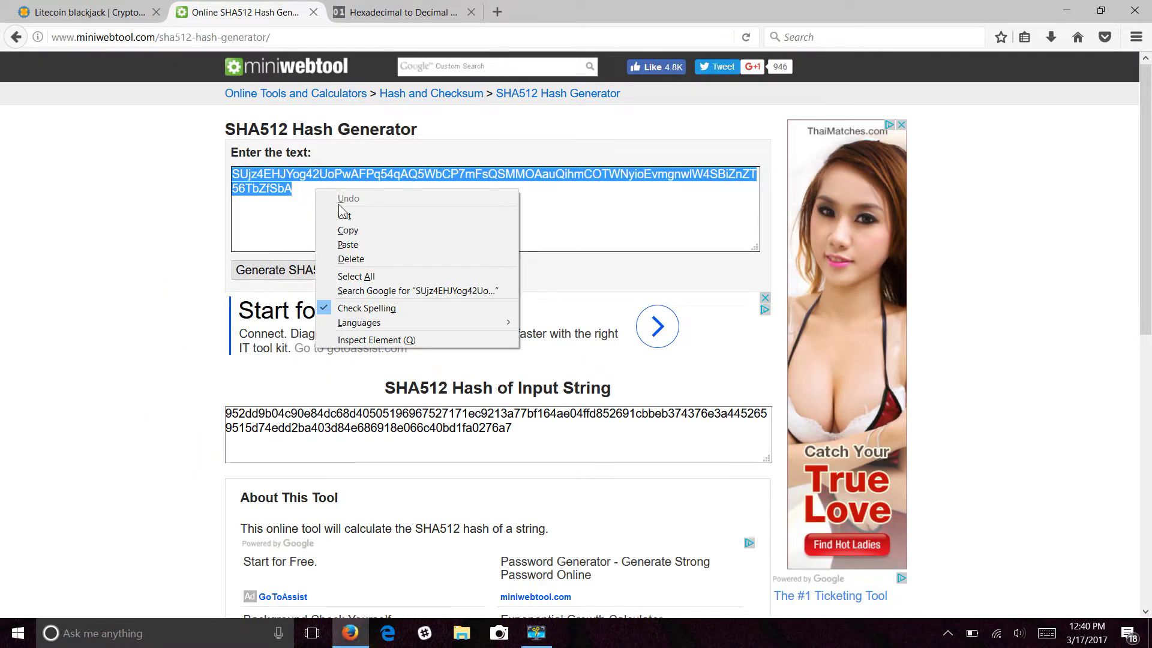
pyautogui.click(358, 245)
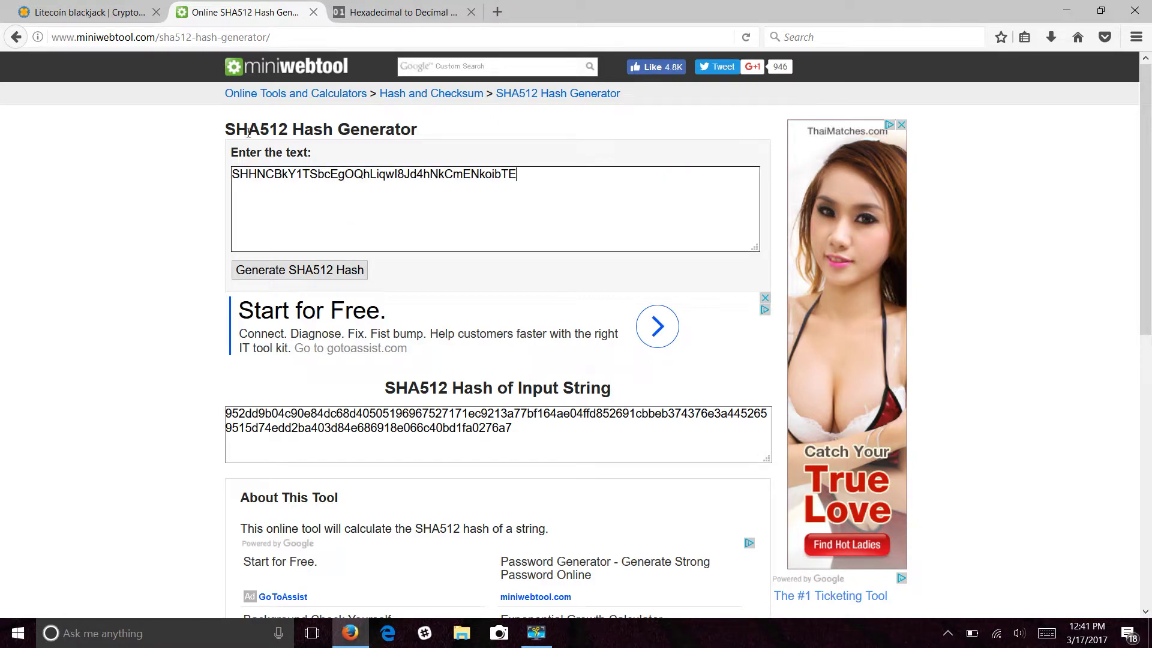
# - Append client seed THISISATEST-1 after the server seed and generate the SHA512 hash
pyautogui.hotkey('ctrl', 'pageup')
pyautogui.doubleClick(370, 429)
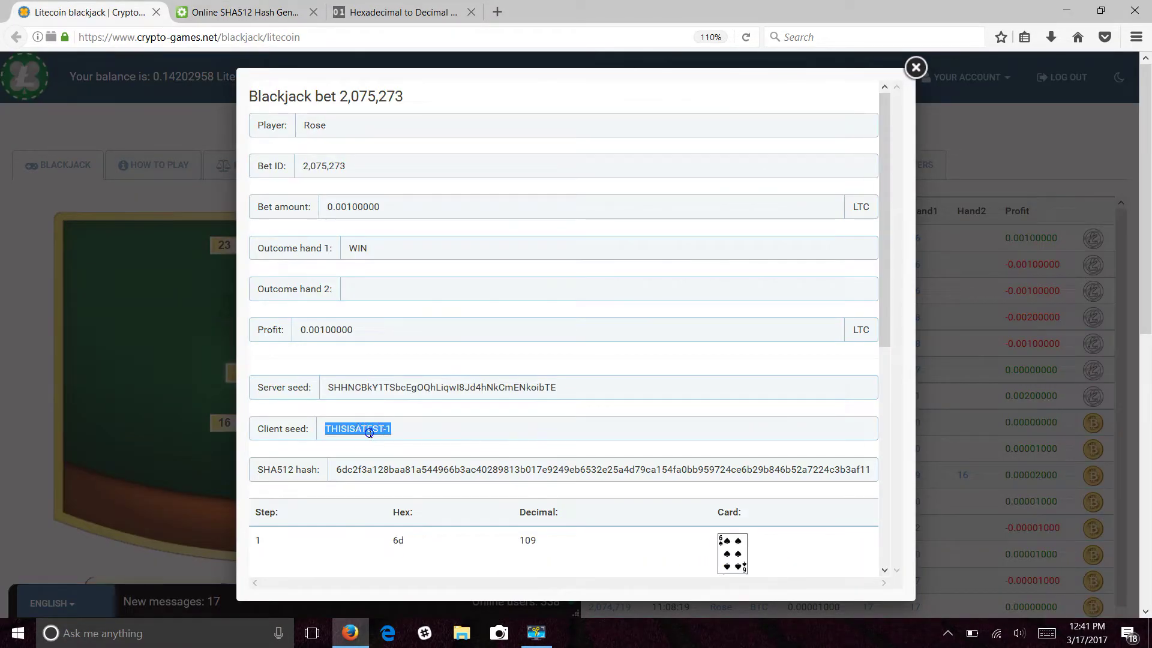
pyautogui.rightClick(371, 435)
pyautogui.click(396, 473)
pyautogui.click(183, 12)
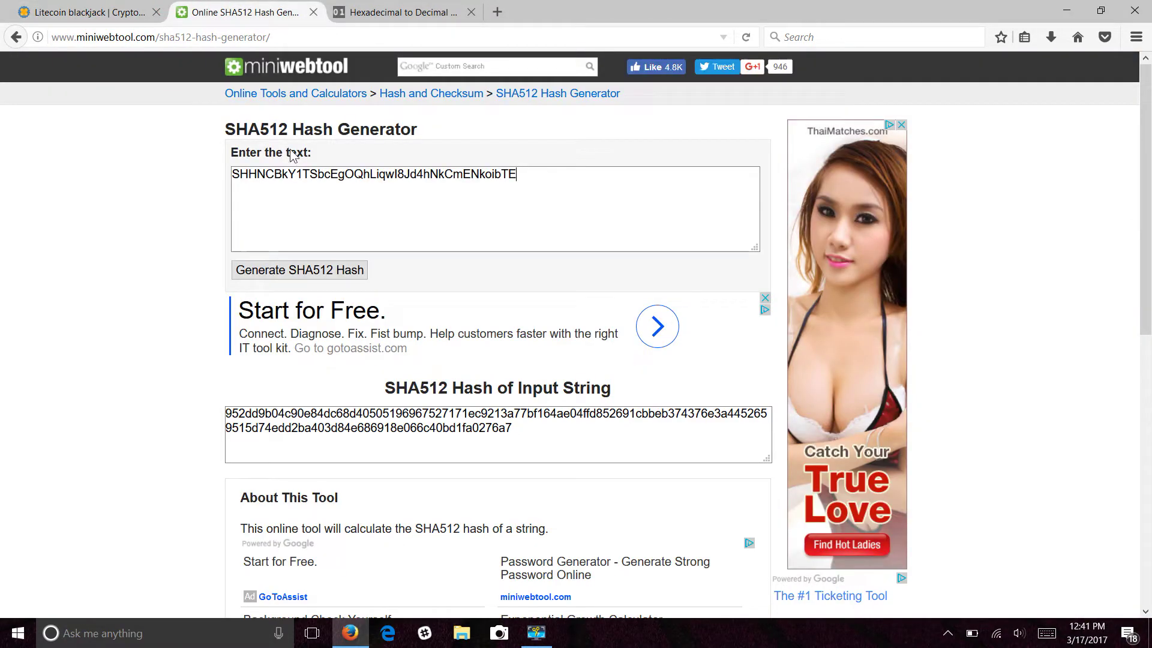
pyautogui.rightClick(560, 247)
pyautogui.click(590, 305)
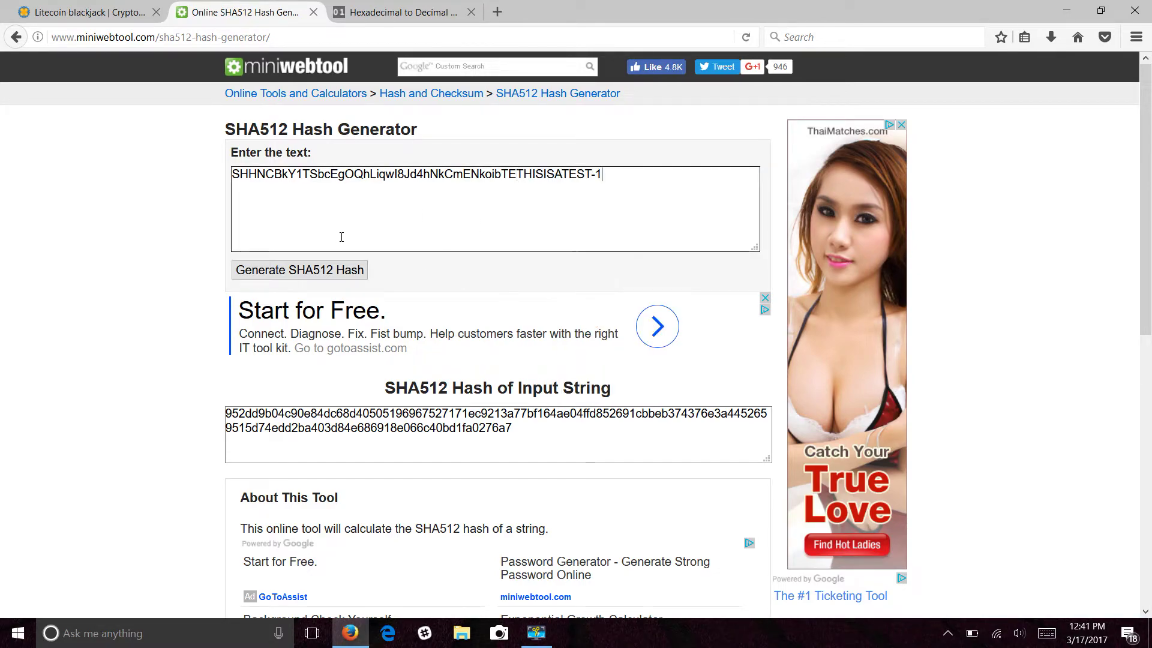
pyautogui.click(300, 270)
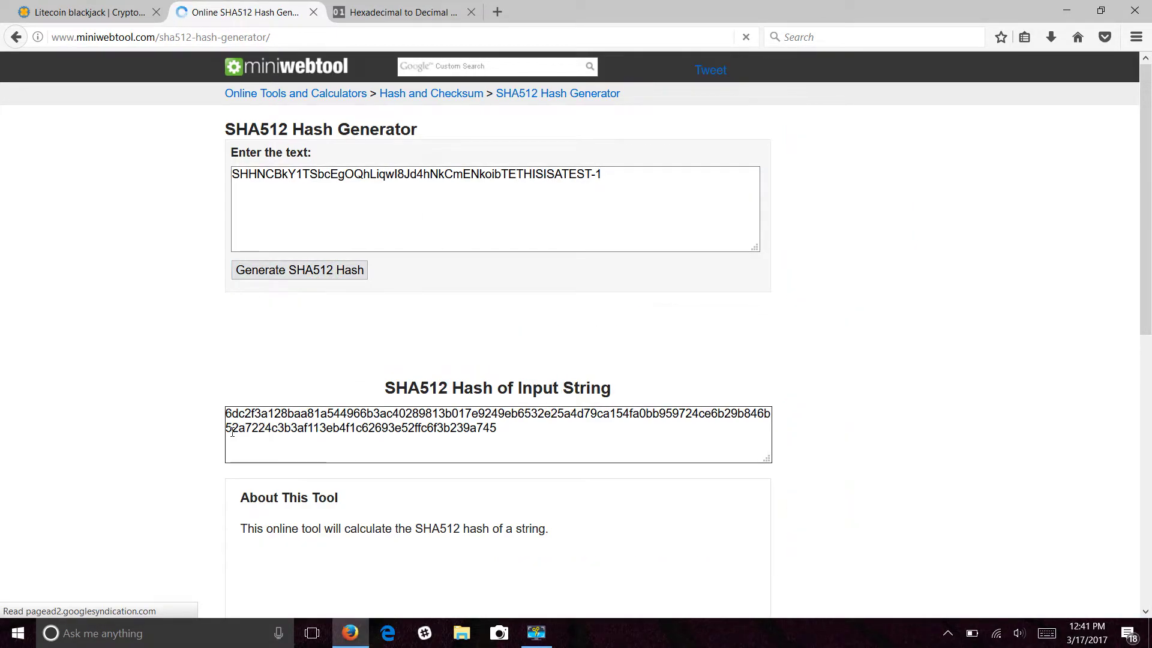
# - Copy the first 14 characters of the bet's SHA512 hash for the hex converter
pyautogui.click(123, 4)
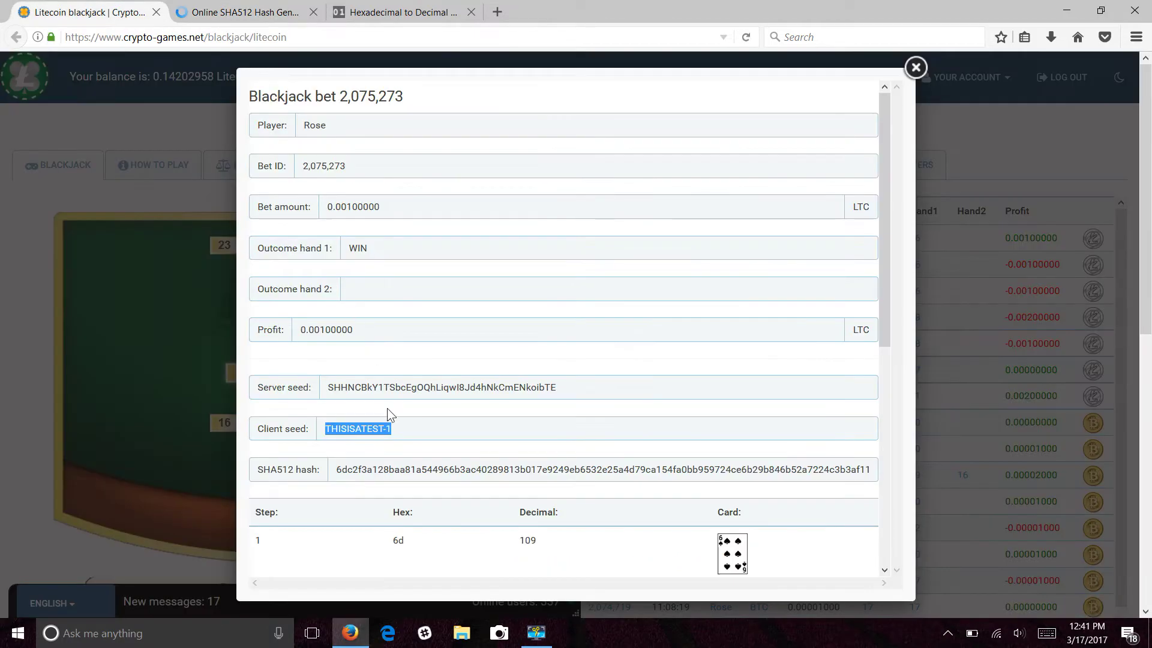
pyautogui.scroll(-6, 434, 236)
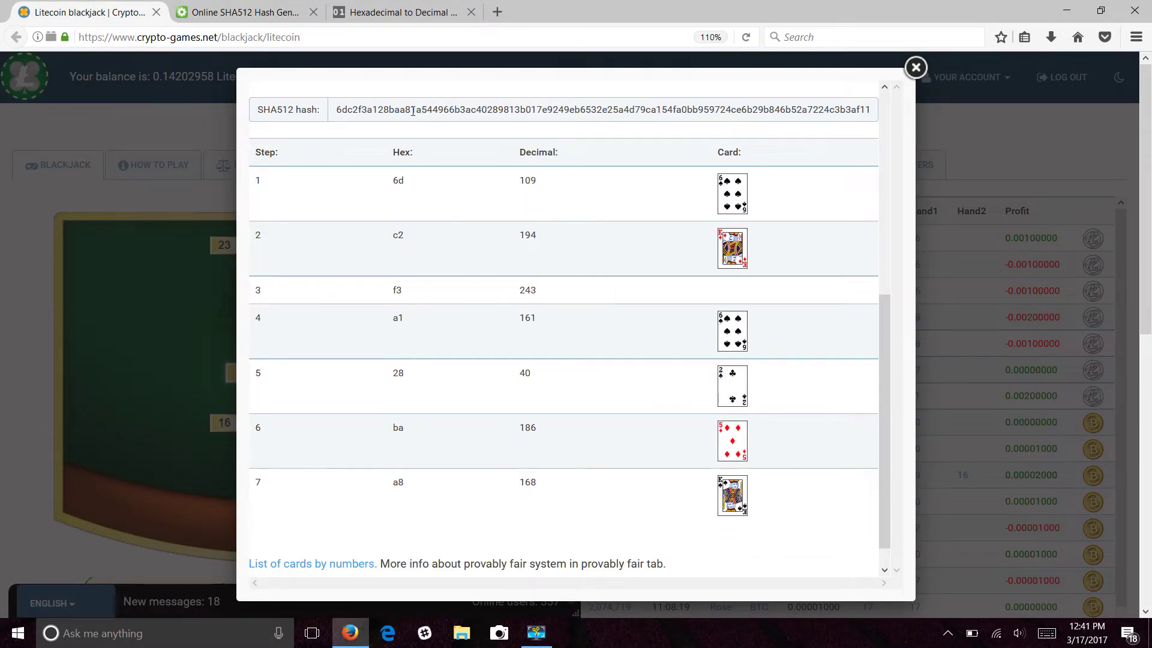
pyautogui.moveTo(392, 109); pyautogui.dragTo(348, 117)
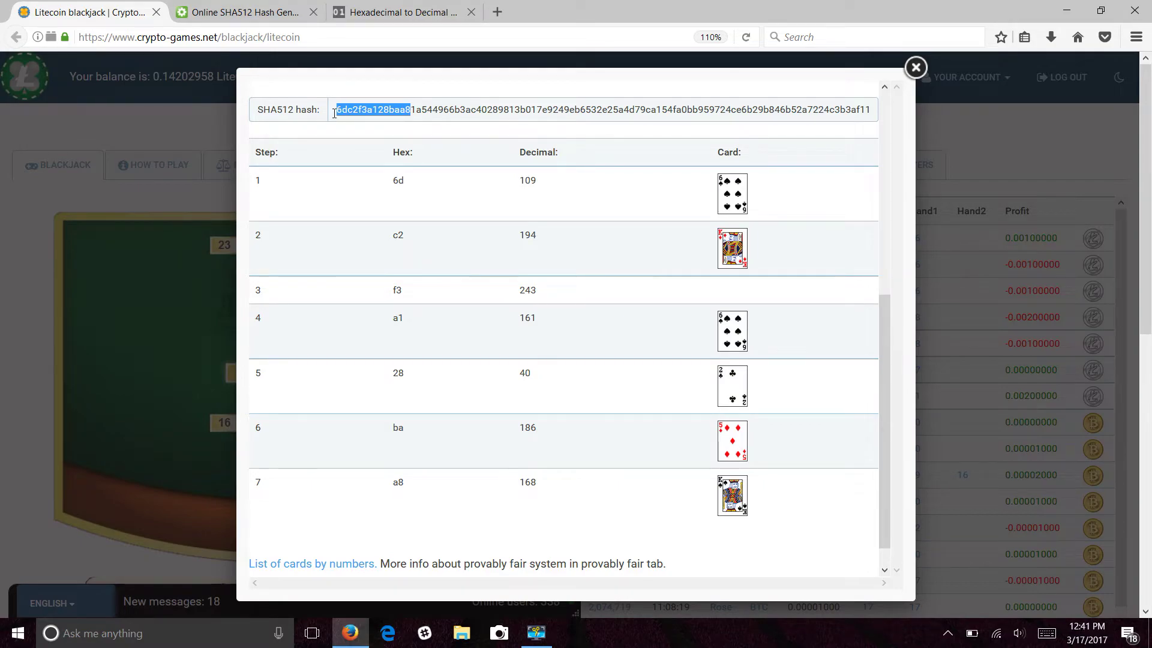
pyautogui.rightClick(335, 113)
pyautogui.click(379, 149)
pyautogui.click(401, 12)
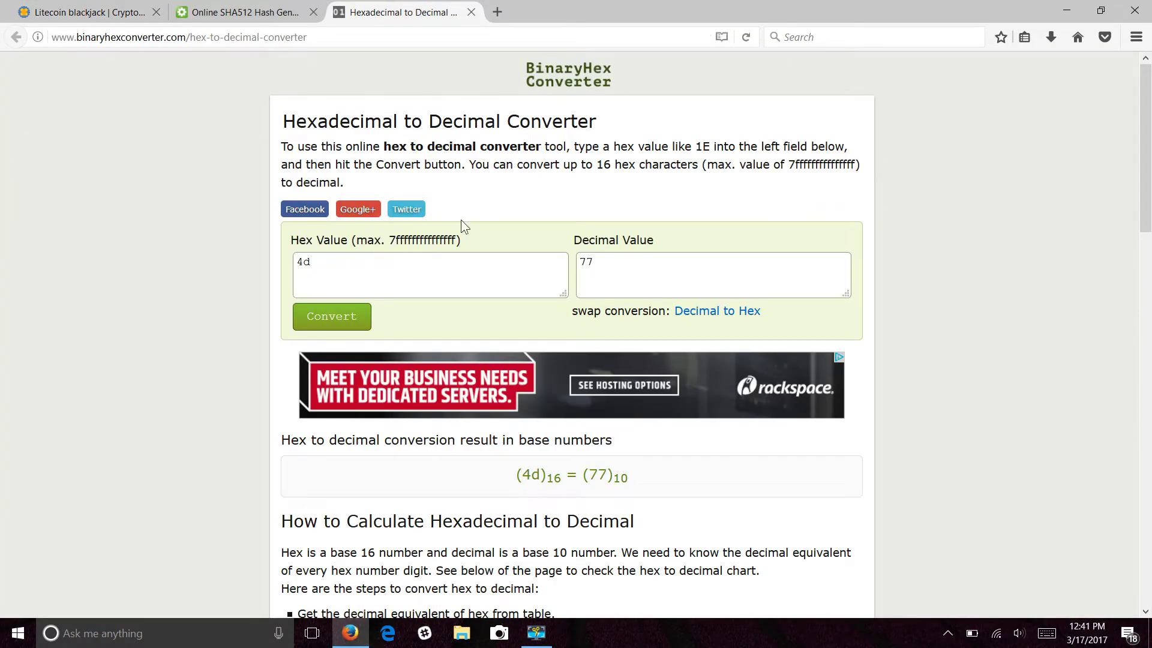
# - Paste the hash characters into Hex Value, trim to 6d, and convert it to 109
pyautogui.doubleClick(395, 265)
pyautogui.rightClick(393, 264)
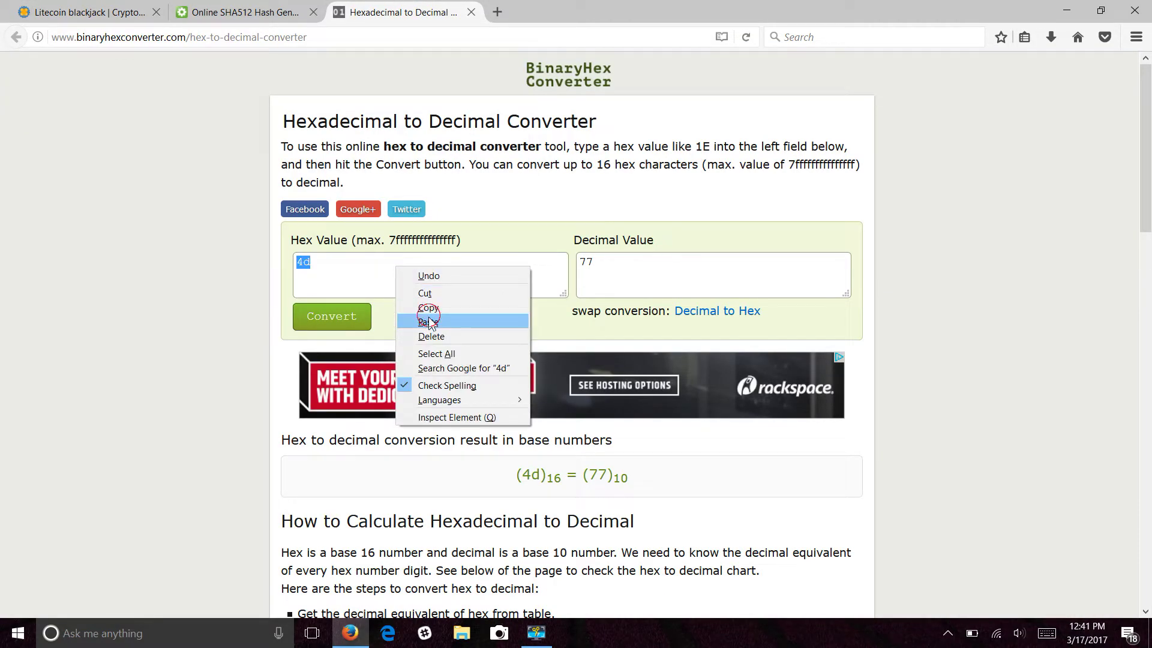
pyautogui.click(427, 321)
pyautogui.moveTo(387, 267); pyautogui.dragTo(337, 277)
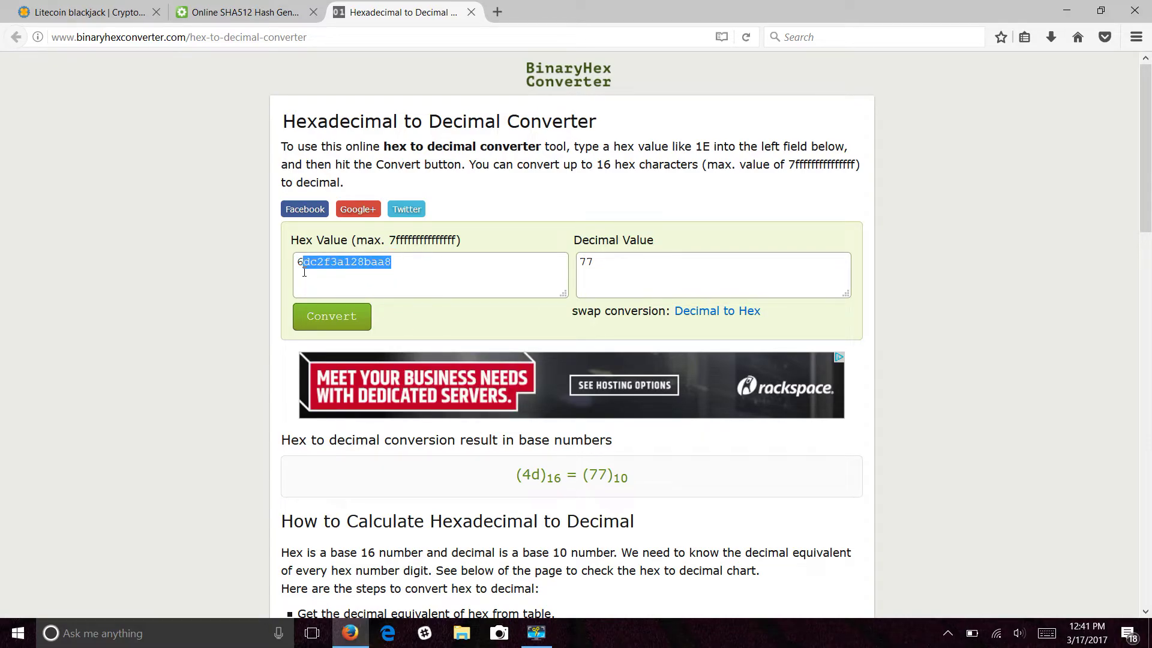
pyautogui.rightClick(311, 274)
pyautogui.click(365, 303)
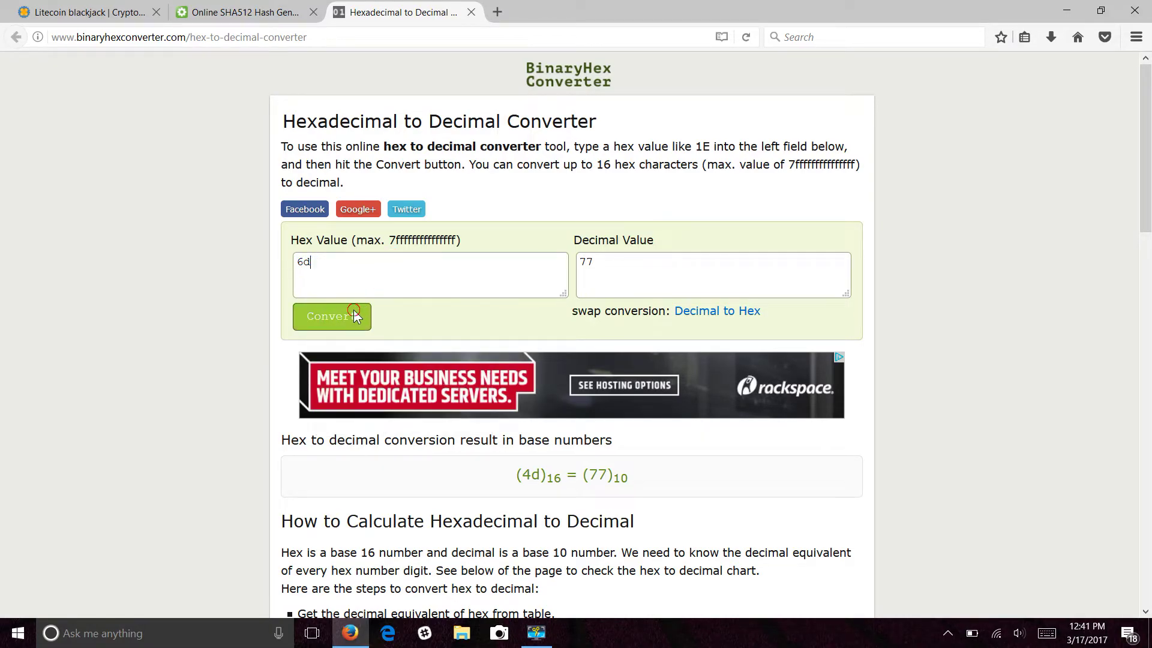
pyautogui.click(332, 316)
pyautogui.click(10, 8)
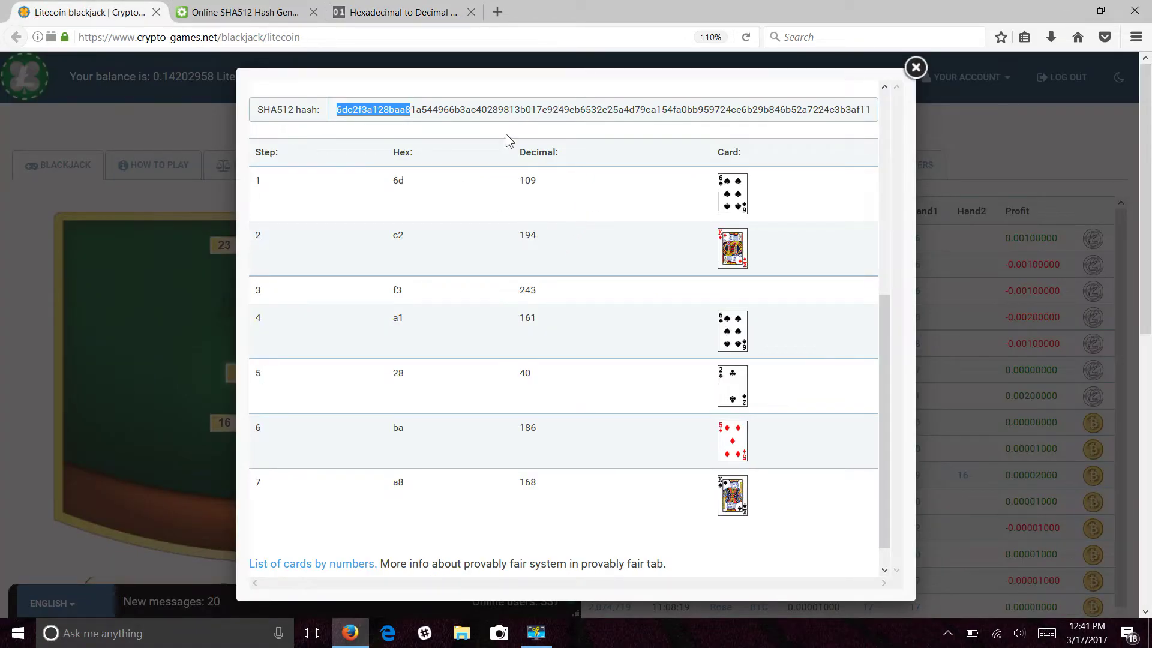
# - Paste the remaining characters, trim to c2, and convert it to 194
pyautogui.click(384, 11)
pyautogui.doubleClick(404, 288)
pyautogui.rightClick(408, 291)
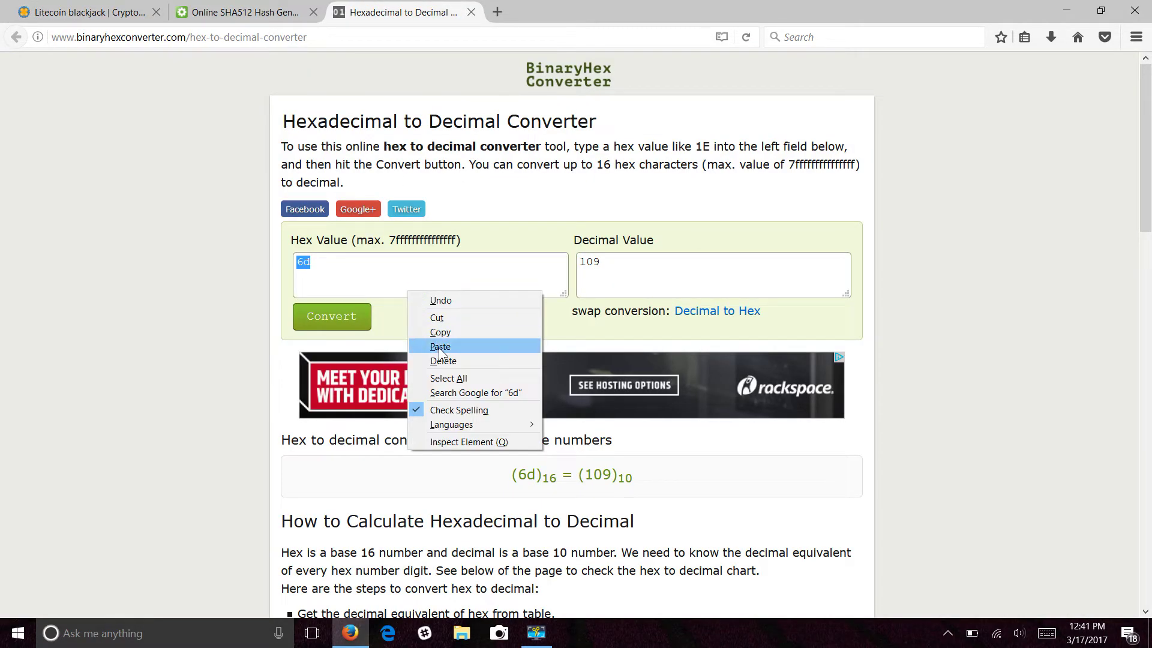
pyautogui.click(440, 347)
pyautogui.moveTo(378, 262); pyautogui.dragTo(312, 262)
pyautogui.rightClick(316, 283)
pyautogui.click(369, 310)
pyautogui.click(343, 316)
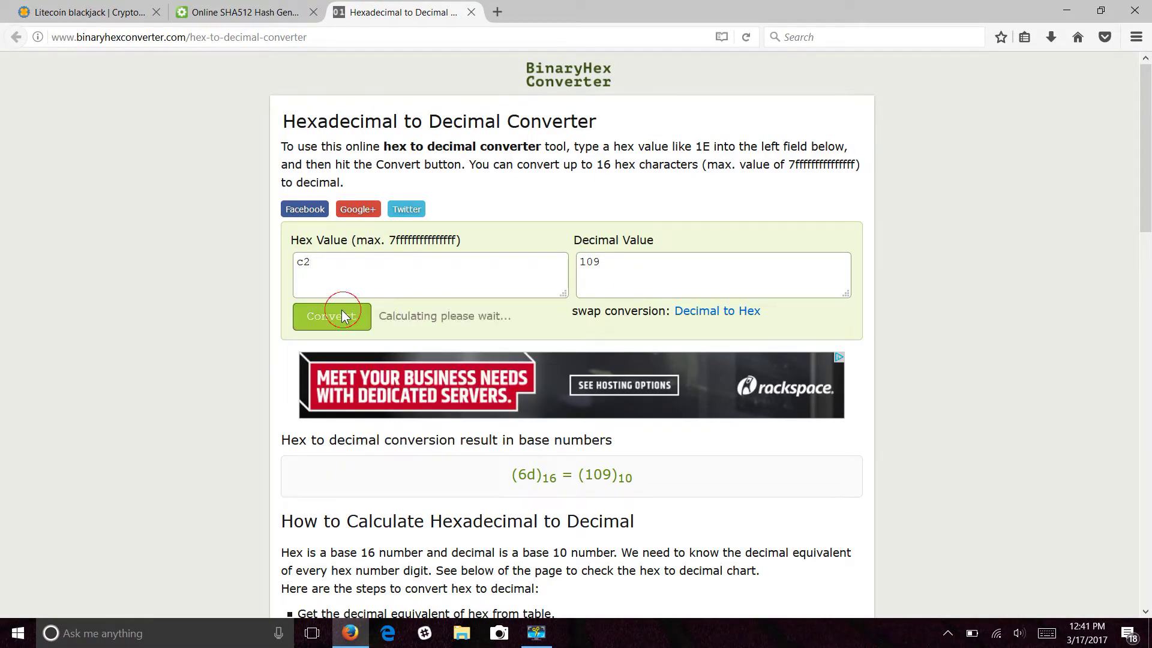
pyautogui.click(67, 9)
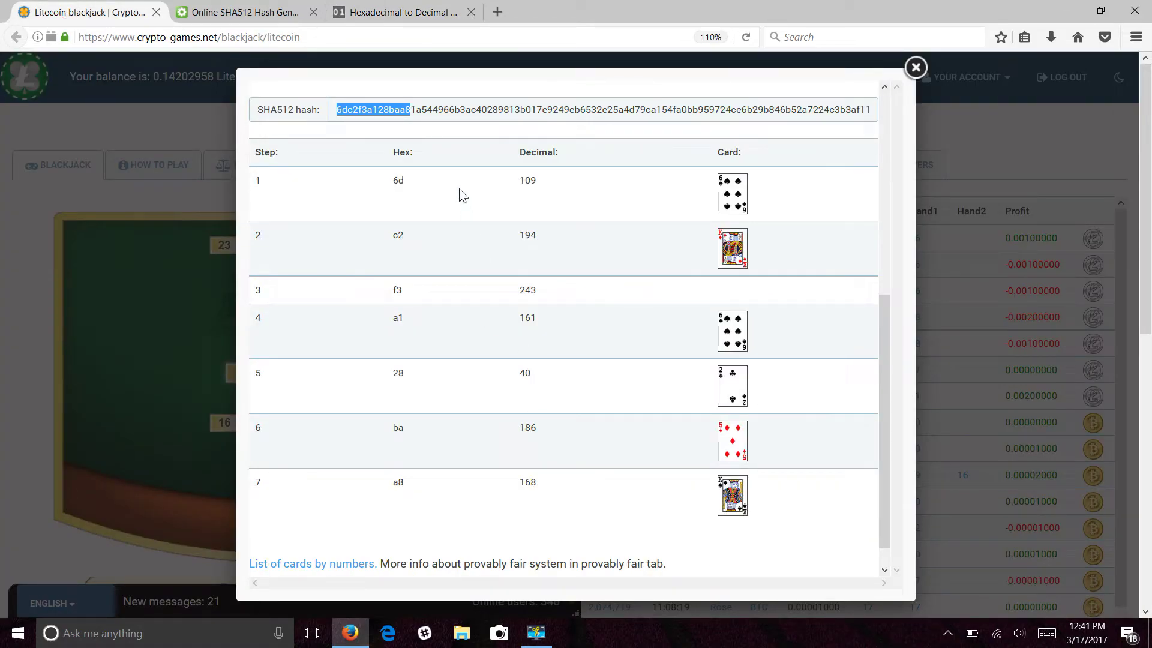
# - Paste the remaining characters and trim to f3 to convert it to 243
pyautogui.click(430, 10)
pyautogui.doubleClick(391, 272)
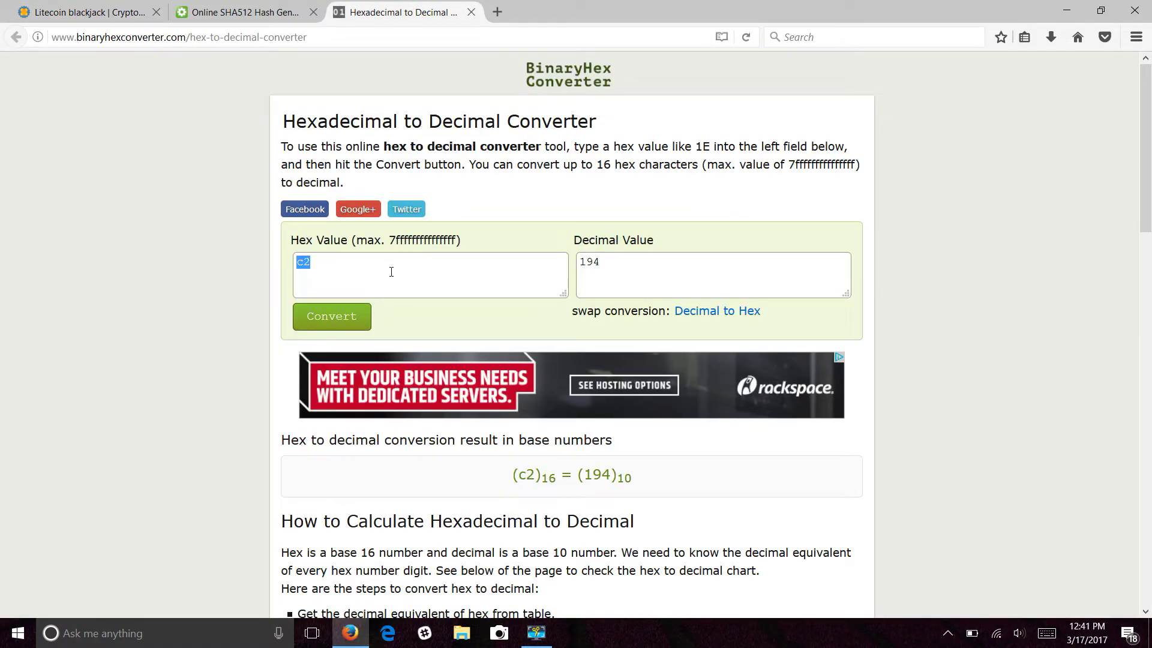
pyautogui.rightClick(391, 272)
pyautogui.click(452, 334)
pyautogui.moveTo(387, 276); pyautogui.dragTo(316, 287)
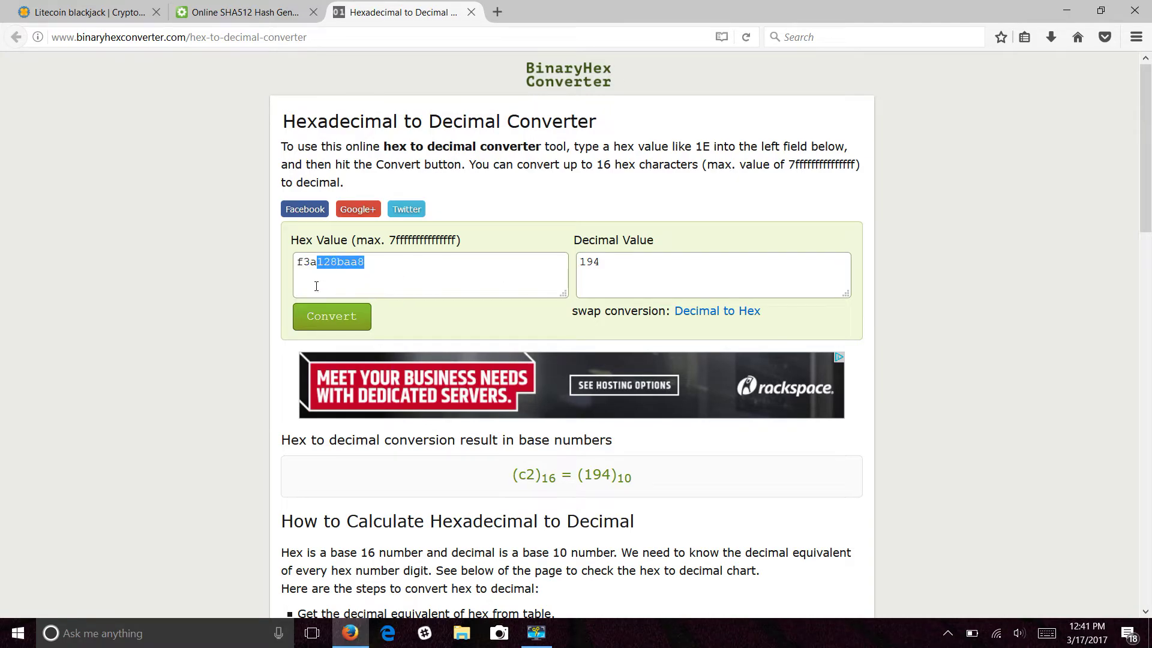
pyautogui.rightClick(314, 286)
pyautogui.click(340, 309)
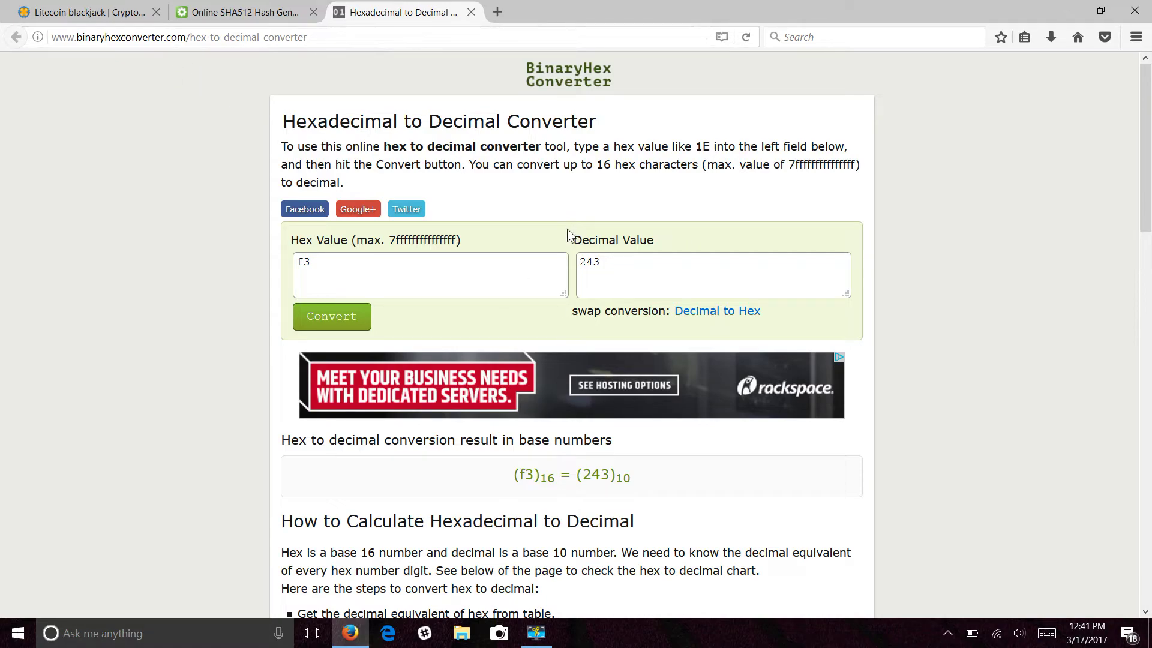
# - Paste the remaining characters, trim to a1, and convert it to 161
pyautogui.hotkey('ctrl', 'a')
pyautogui.rightClick(335, 277)
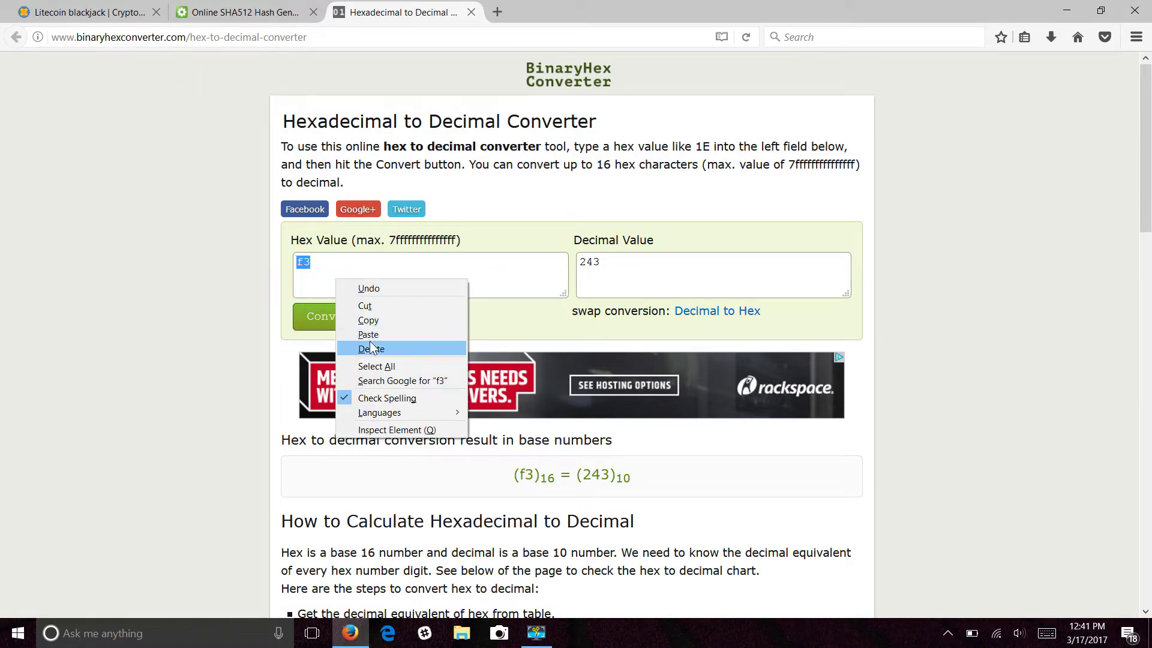
pyautogui.click(375, 334)
pyautogui.moveTo(373, 265); pyautogui.dragTo(313, 288)
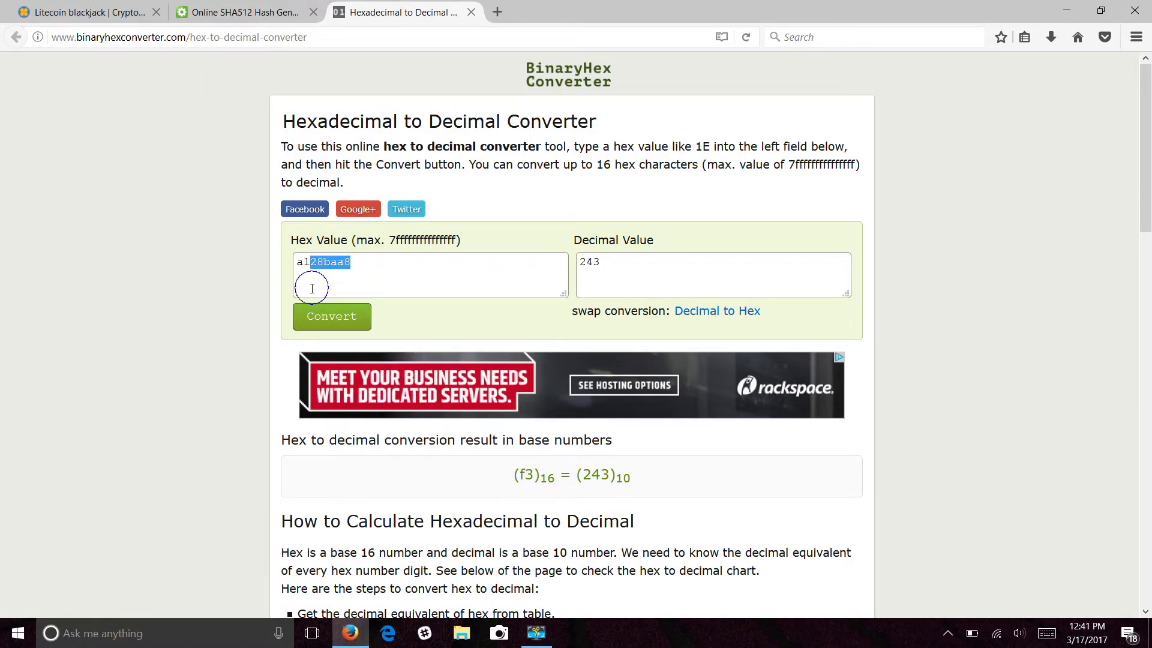
pyautogui.rightClick(318, 290)
pyautogui.click(359, 312)
pyautogui.click(359, 314)
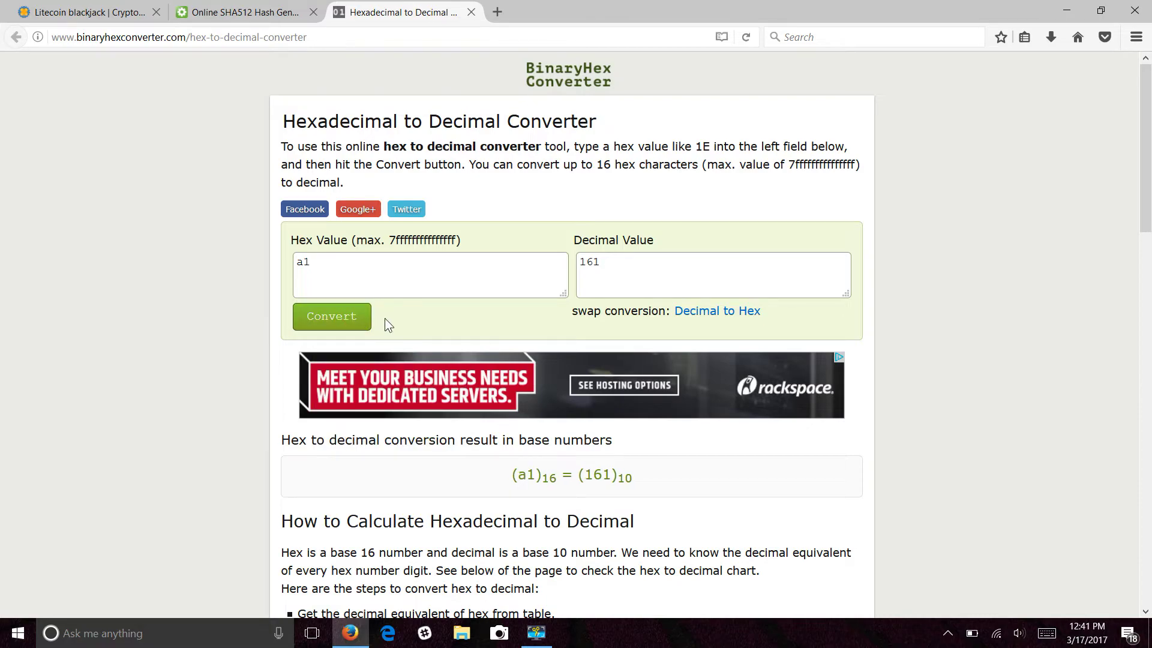
pyautogui.click(112, 7)
# - Paste 28baa8, trim to 28, and convert it to 40
pyautogui.click(396, 8)
pyautogui.doubleClick(333, 287)
pyautogui.rightClick(333, 287)
pyautogui.click(390, 344)
pyautogui.moveTo(337, 284); pyautogui.dragTo(311, 288)
pyautogui.rightClick(309, 289)
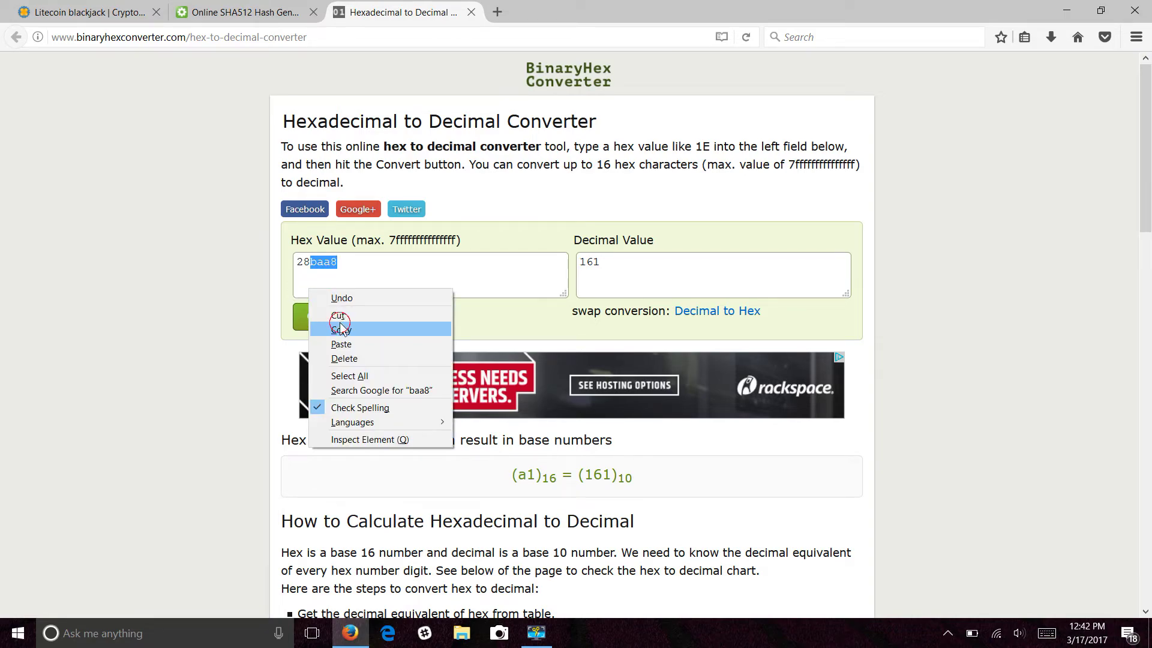
pyautogui.click(340, 316)
pyautogui.click(340, 316)
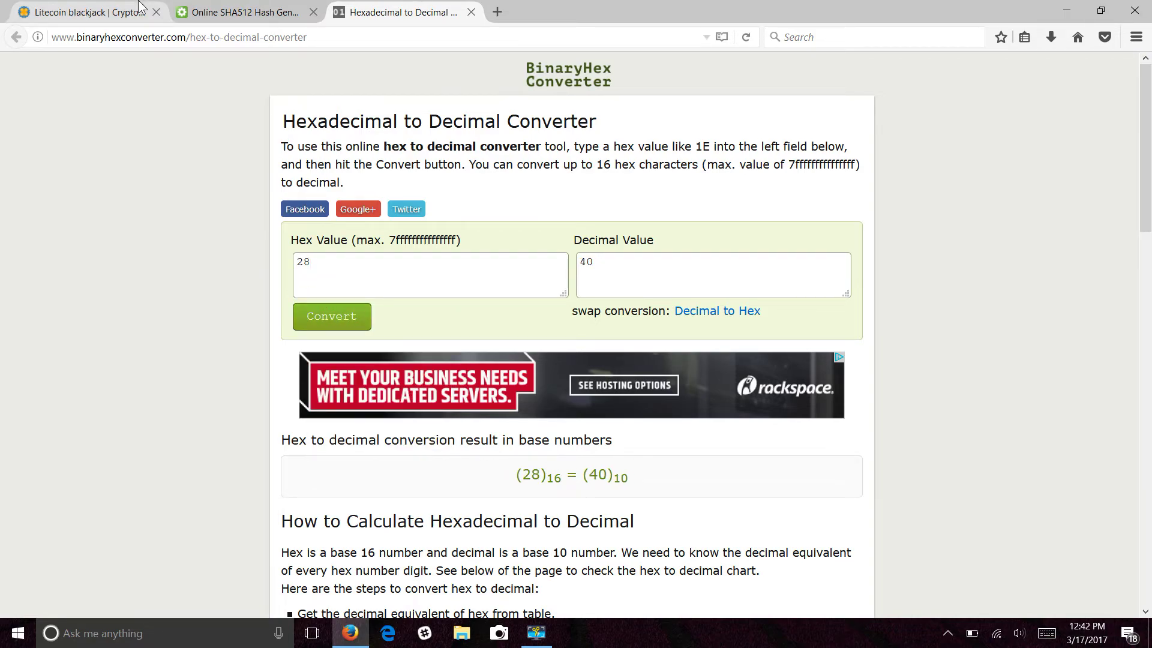
pyautogui.click(90, 12)
# - Paste baa8, cut the trailing a8, and convert ba to 186
pyautogui.click(473, 7)
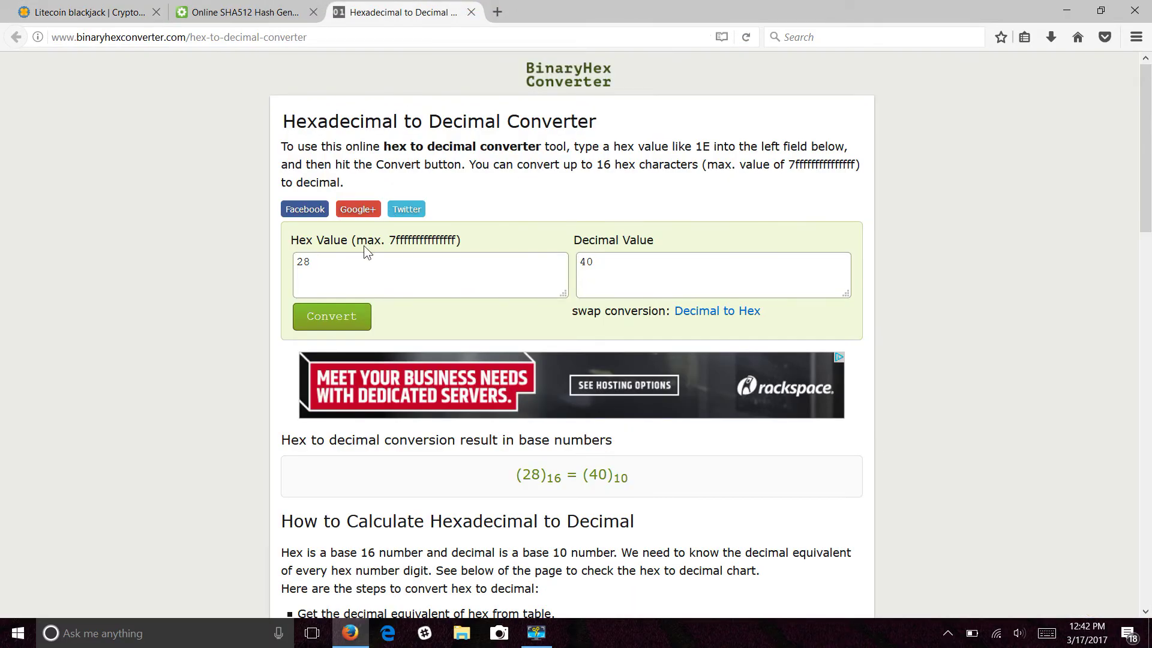
pyautogui.rightClick(306, 268)
pyautogui.click(342, 329)
pyautogui.moveTo(324, 262); pyautogui.dragTo(309, 262)
pyautogui.rightClick(313, 274)
pyautogui.click(341, 300)
pyautogui.click(330, 316)
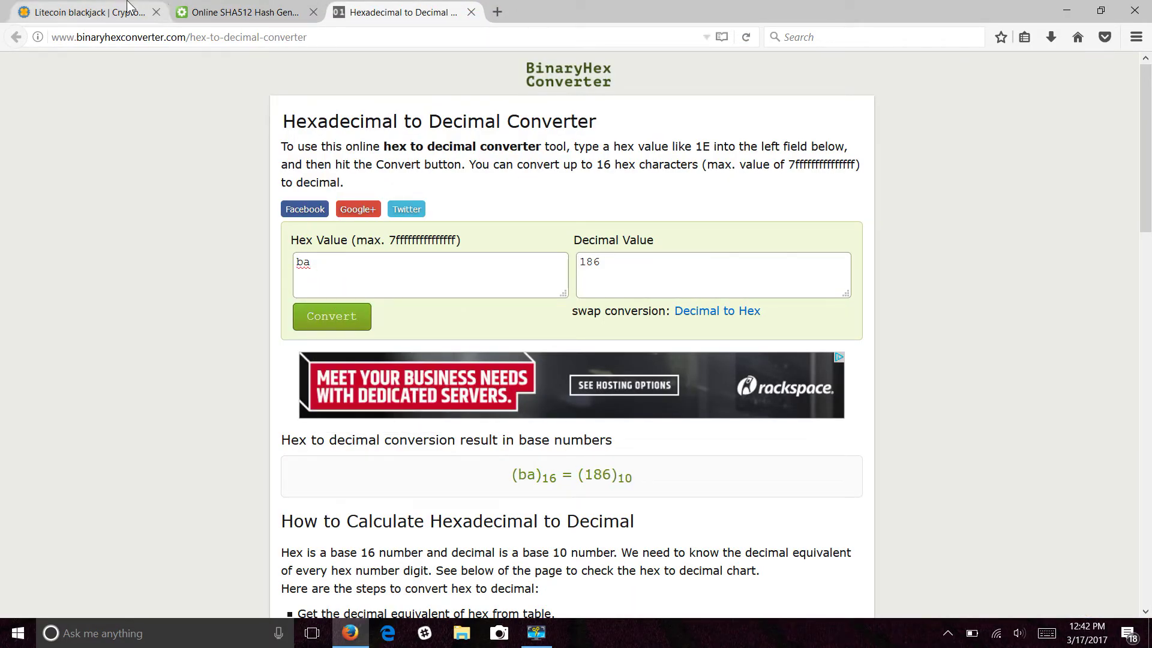
pyautogui.click(90, 12)
# - Convert the last pair a8 to decimal and check it against the bet's cards
pyautogui.click(434, 7)
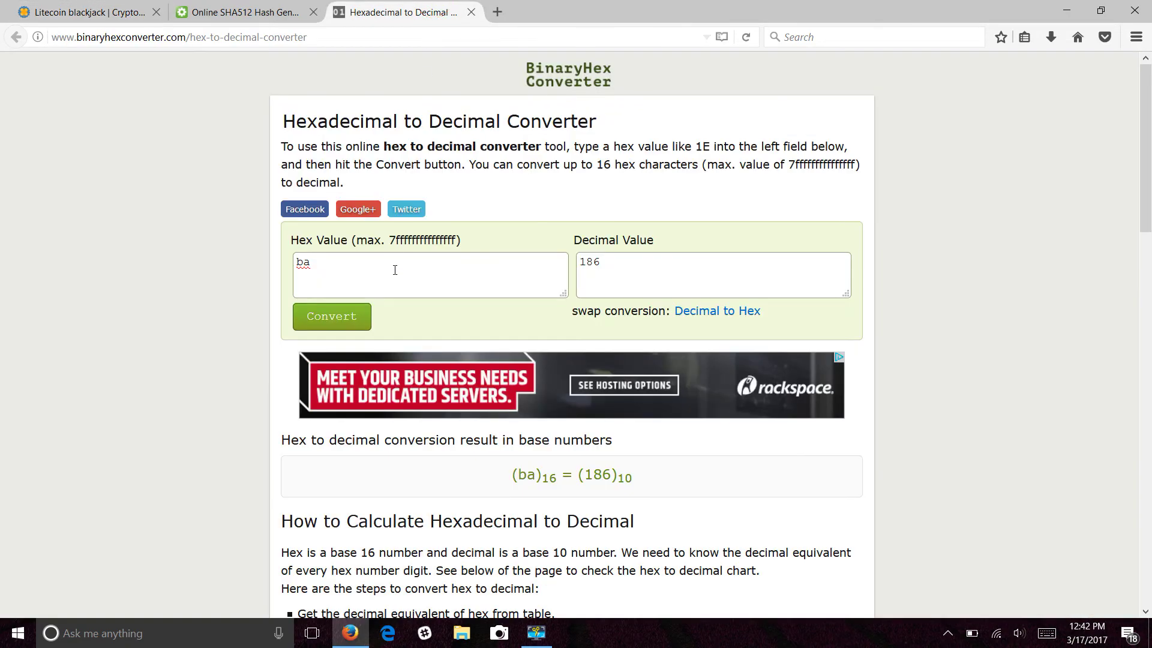
pyautogui.doubleClick(394, 268)
pyautogui.rightClick(394, 269)
pyautogui.click(428, 415)
pyautogui.click(332, 316)
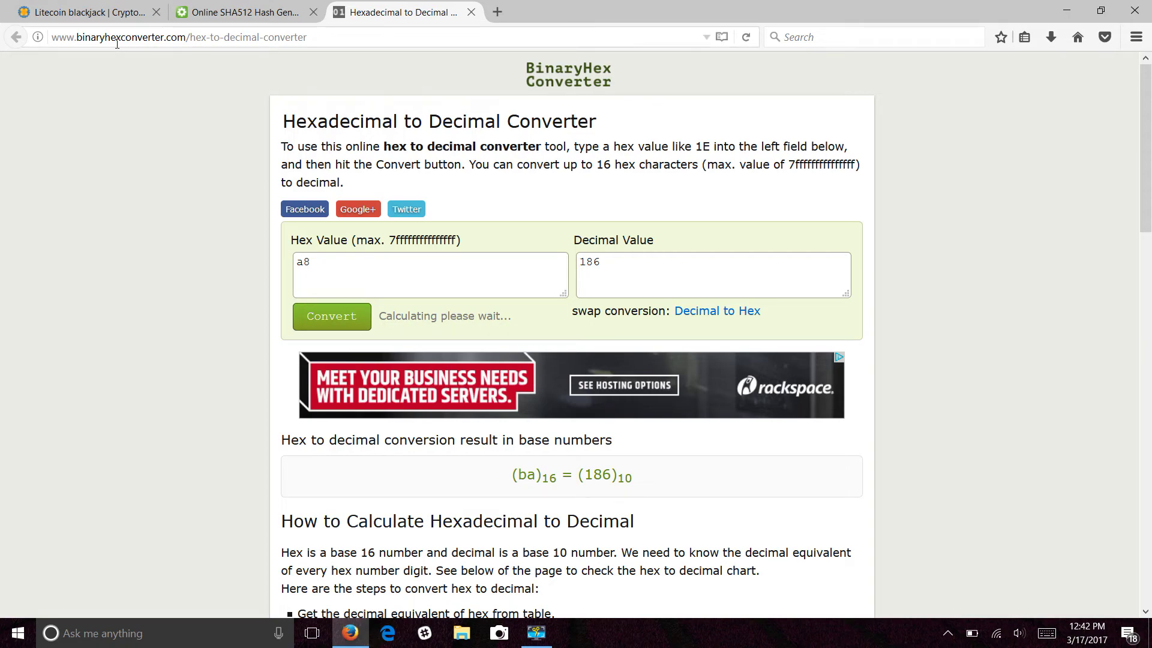
pyautogui.click(84, 12)
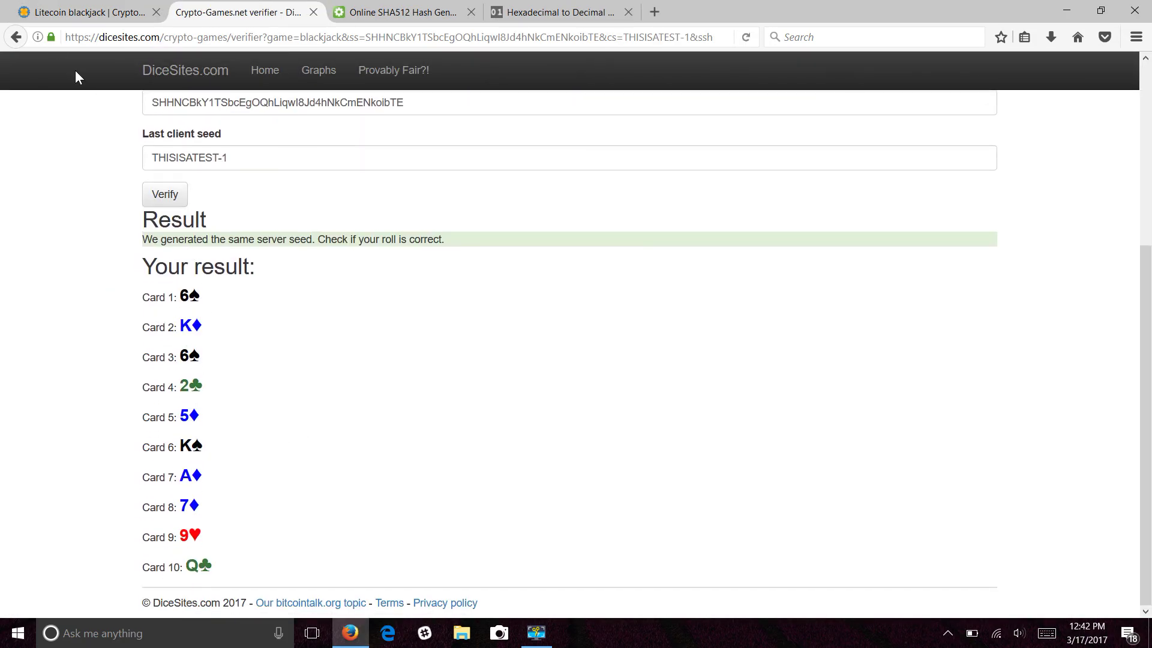
# - Go back to the Litecoin blackjack game page
pyautogui.hotkey('ctrl', 'pageup')
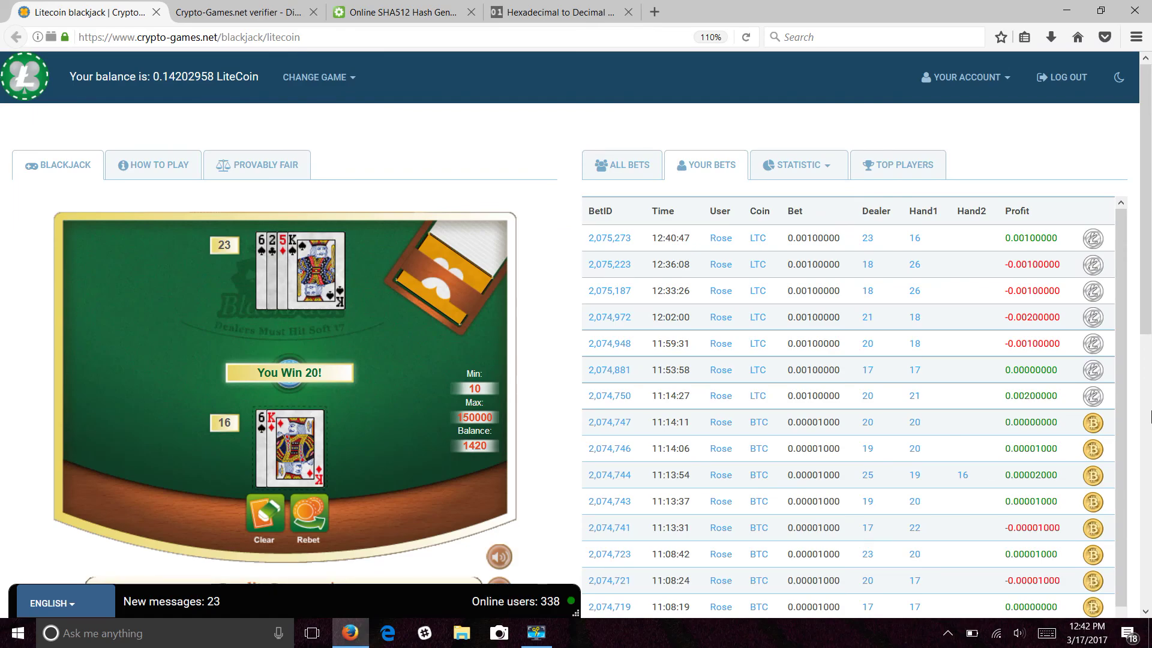